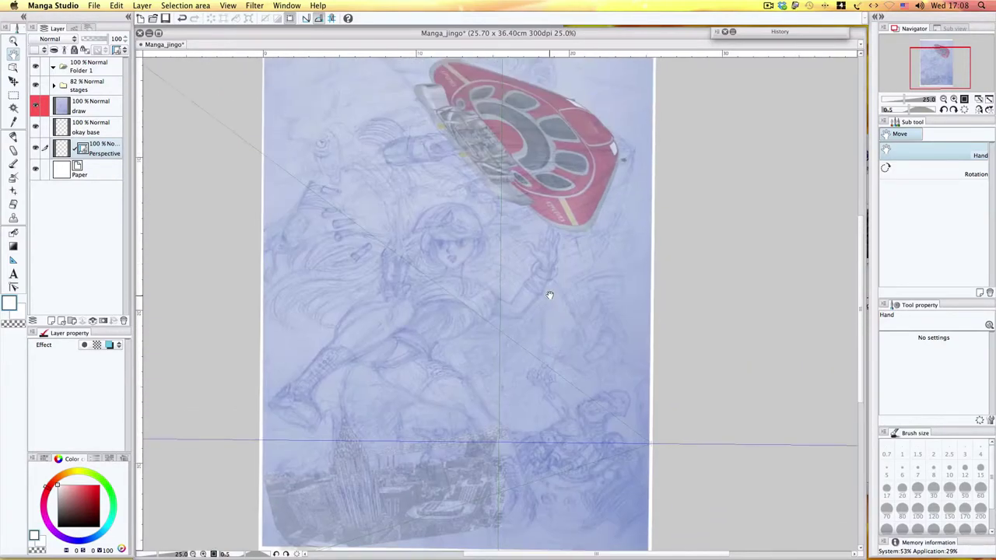
- Zoom in and pan to the city skyline, then back to the red spaceship and character
scroll(549, 295, "up", 2)
scroll(546, 290, "up", 2)
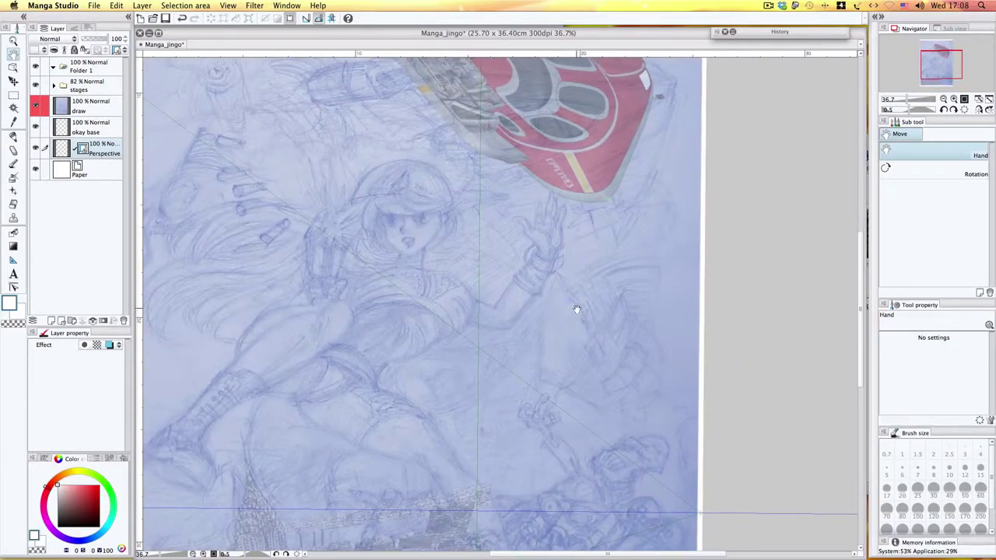
left_click_drag(577, 309, 631, 228)
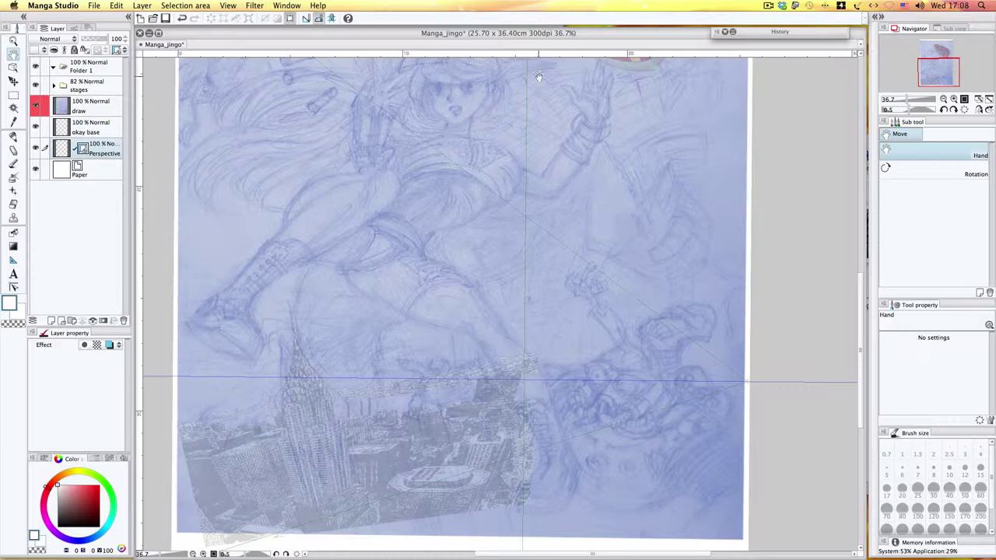
left_click(62, 5)
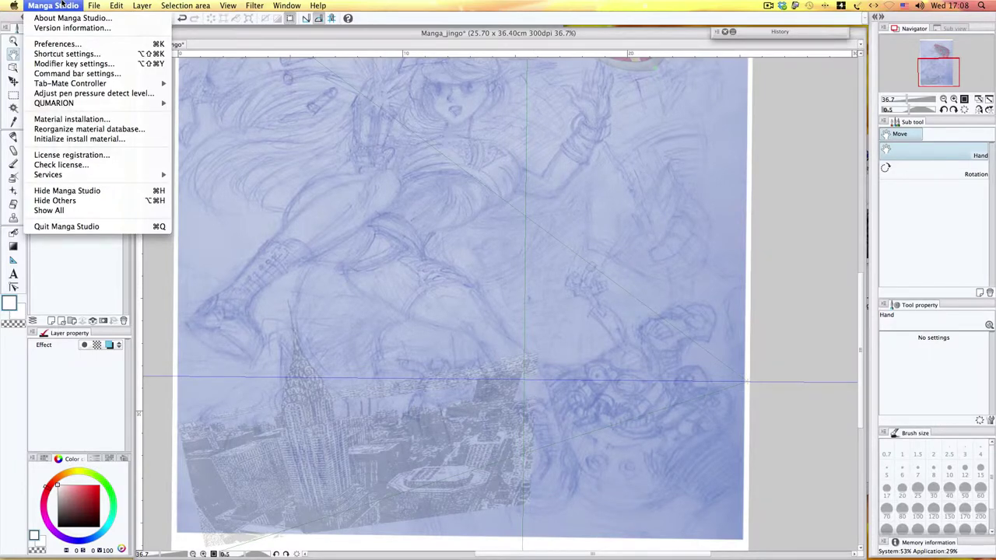
left_click(566, 253)
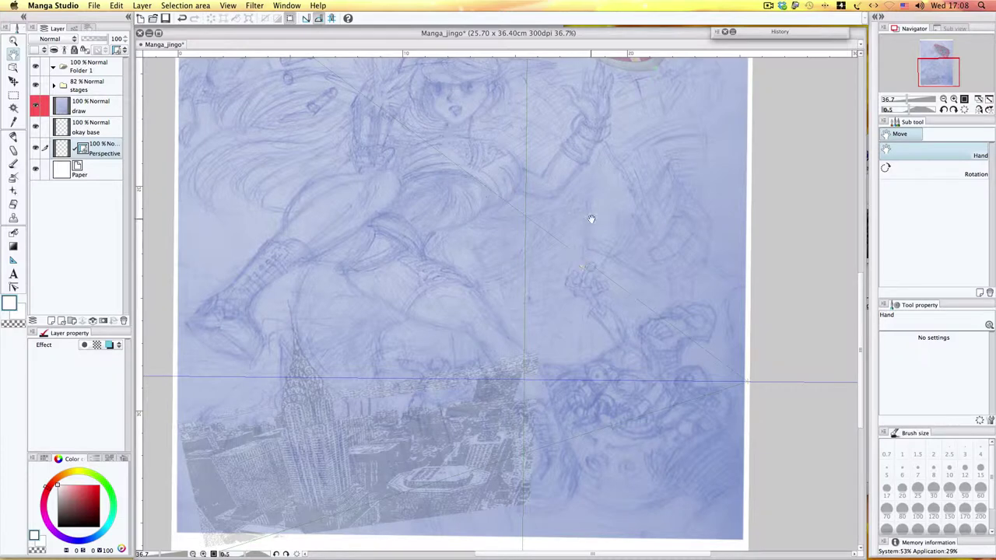
left_click_drag(574, 102, 598, 313)
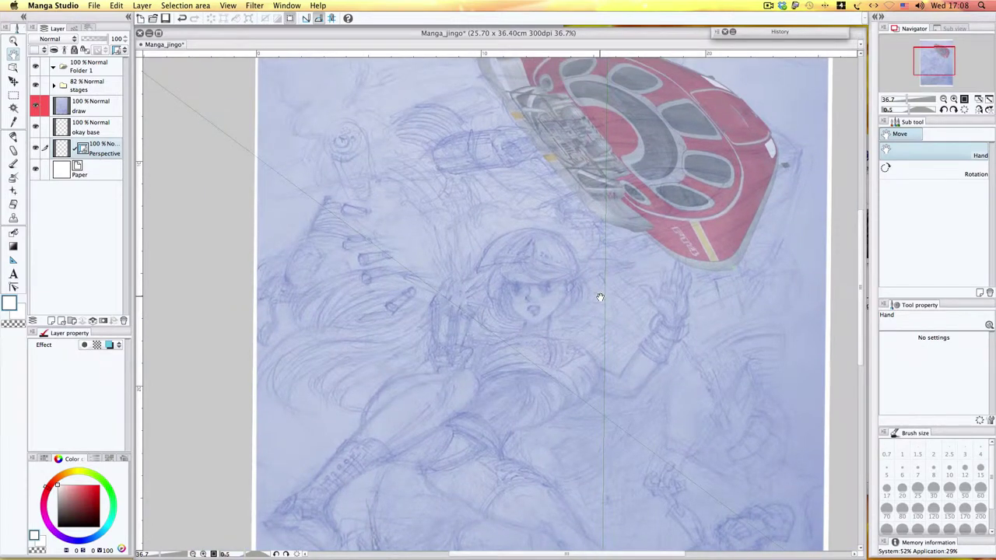
left_click_drag(520, 254, 459, 218)
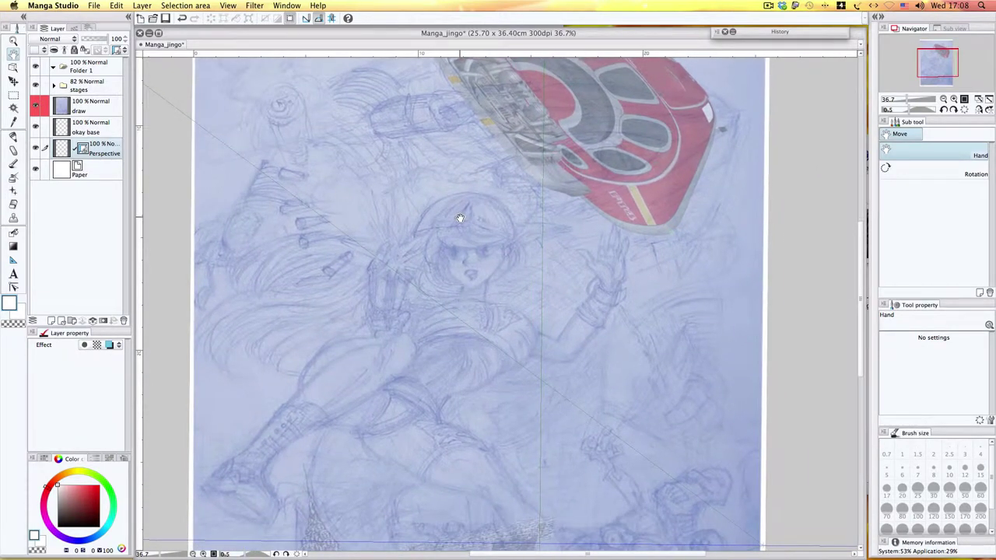
- Look through the options and File menus without choosing anything
left_click(46, 5)
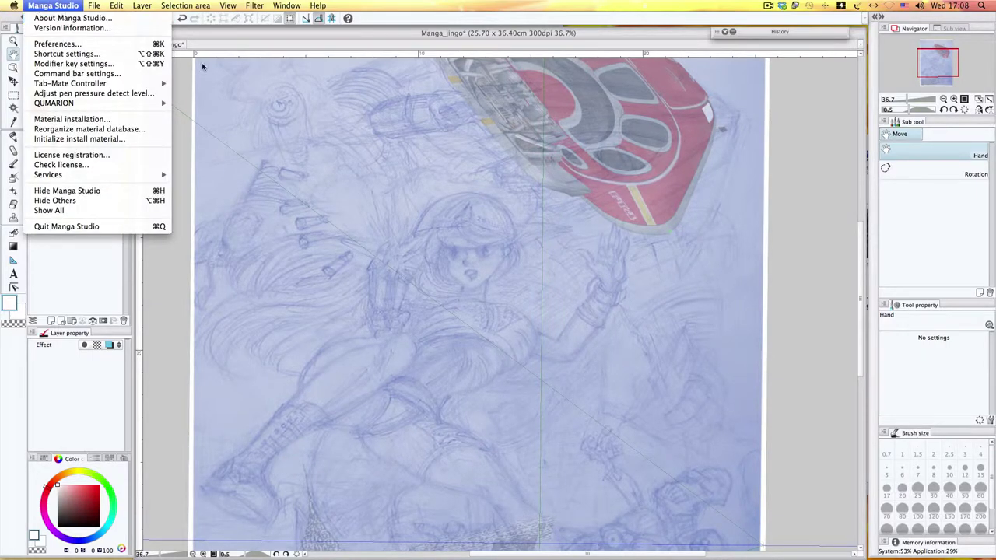
left_click(466, 231)
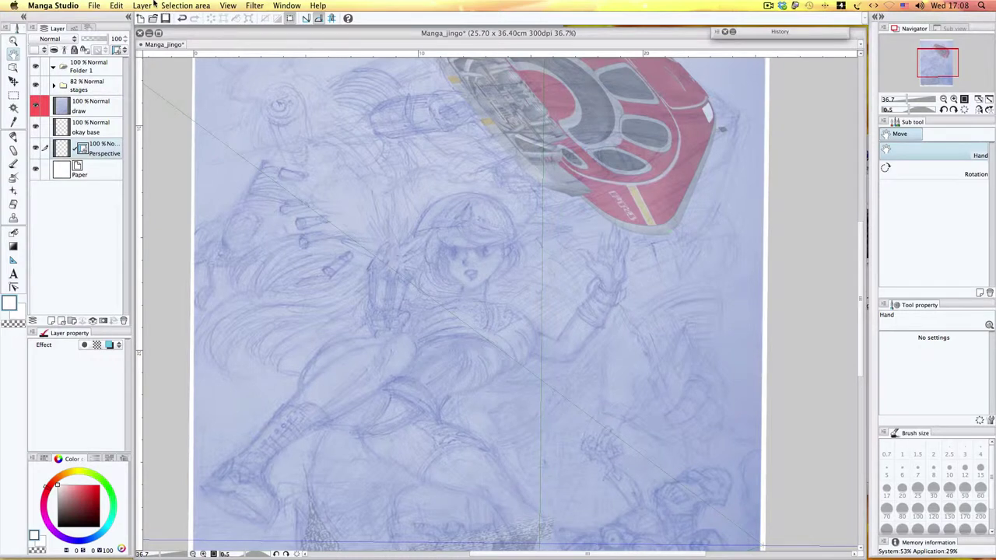
left_click(92, 5)
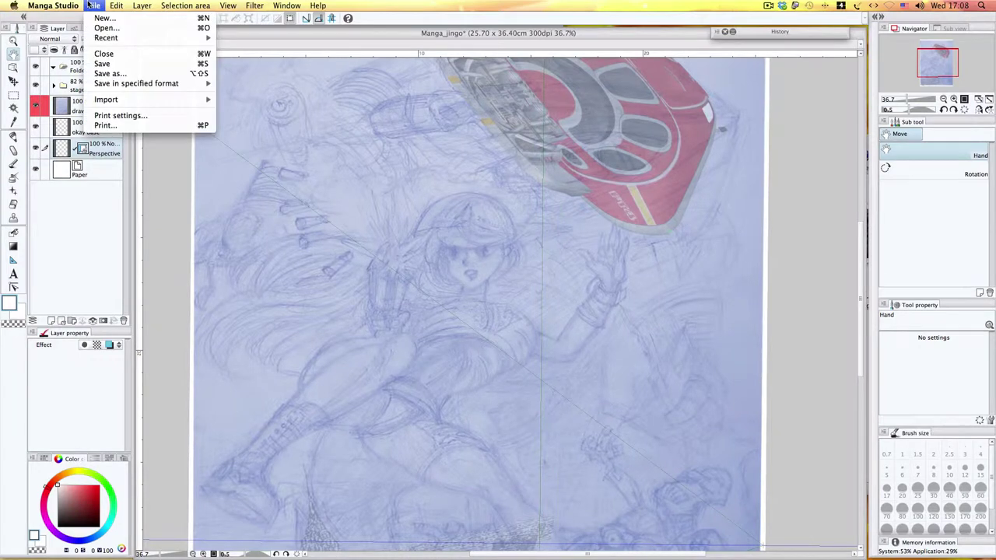
left_click(440, 201)
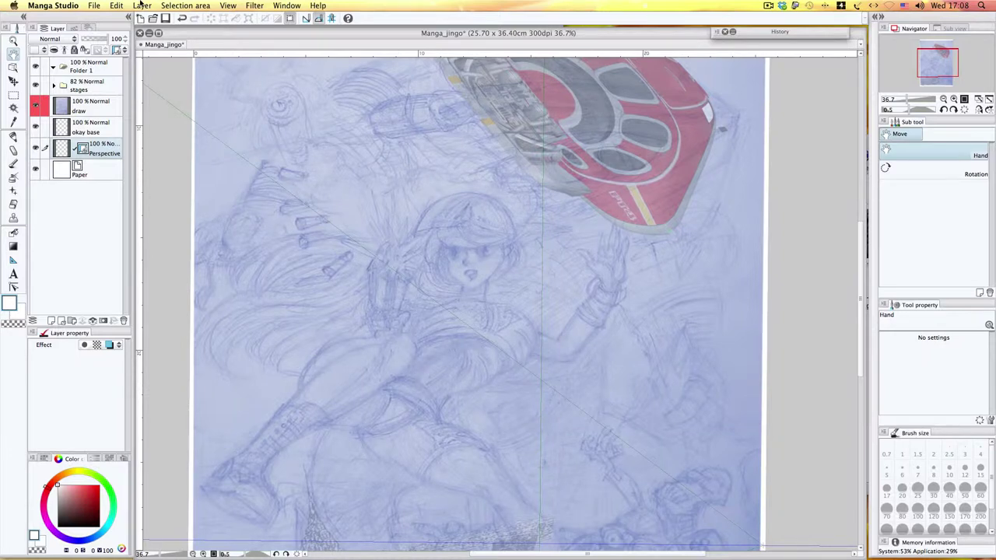
- Start a new canvas, check the resolution presets at 300 dpi, then cancel it
left_click(94, 6)
left_click(105, 18)
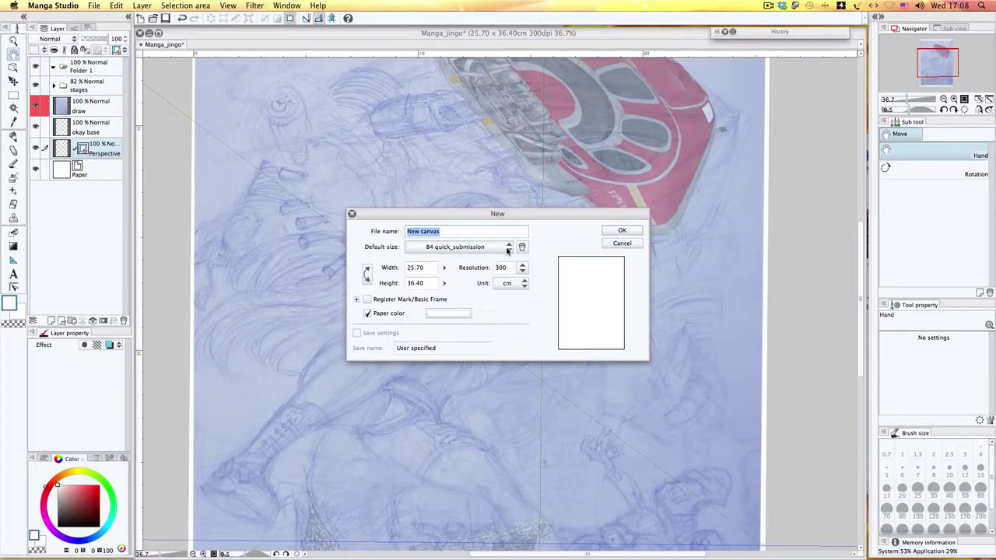
left_click(522, 267)
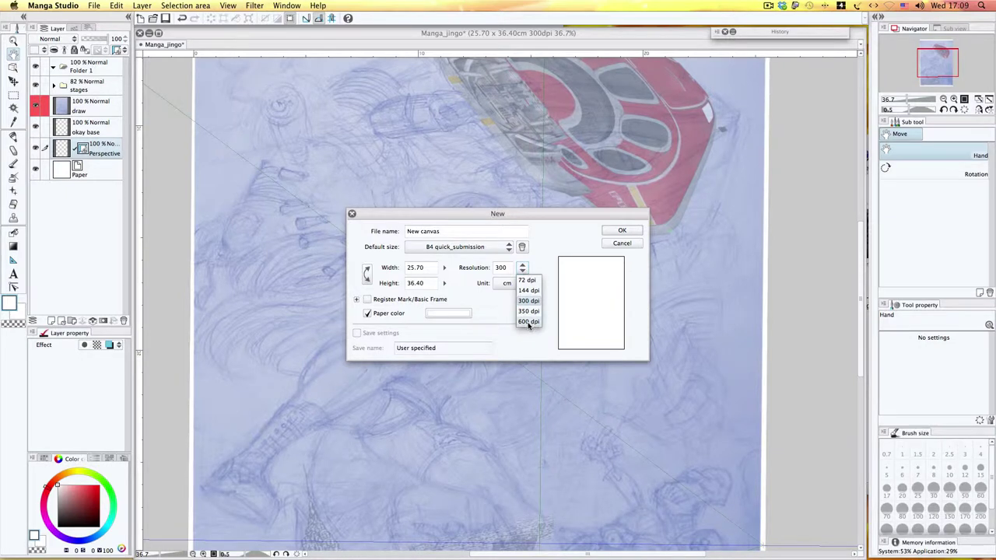
left_click(540, 229)
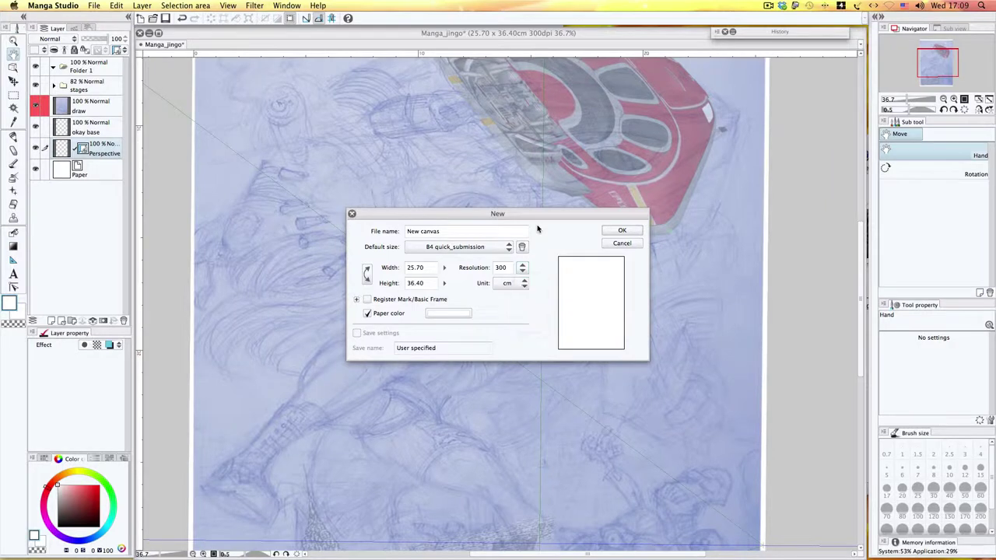
left_click(622, 244)
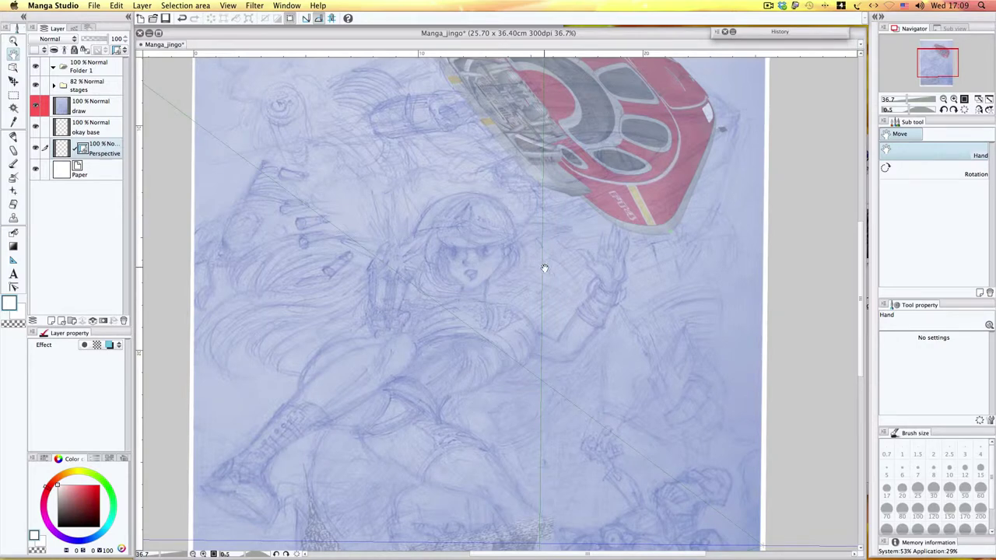
- Pan and zoom between the city collage and the spaceship
mouse_move(542, 267)
left_mouse_down()
mouse_move(517, 101)
mouse_move(483, 230)
left_mouse_up()
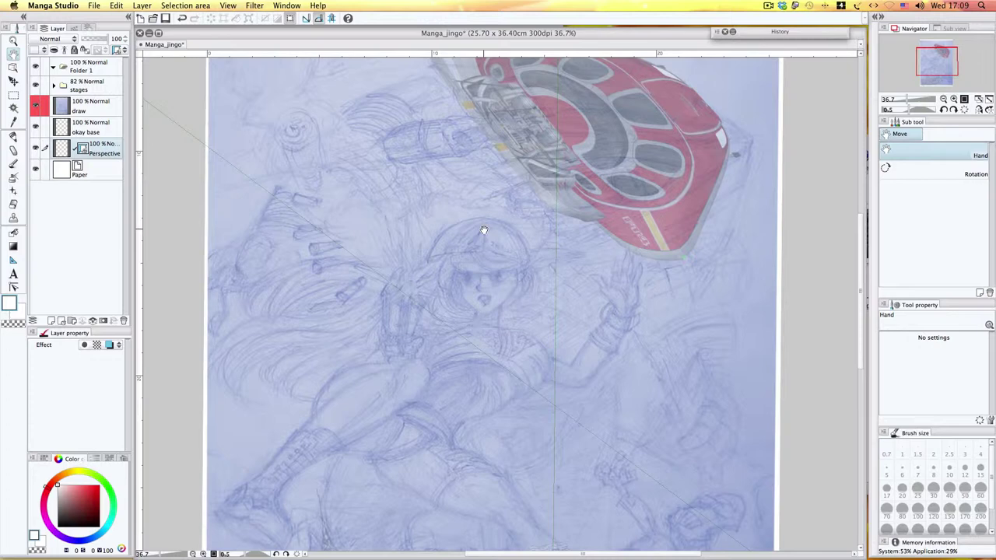
left_click_drag(514, 214, 509, 75)
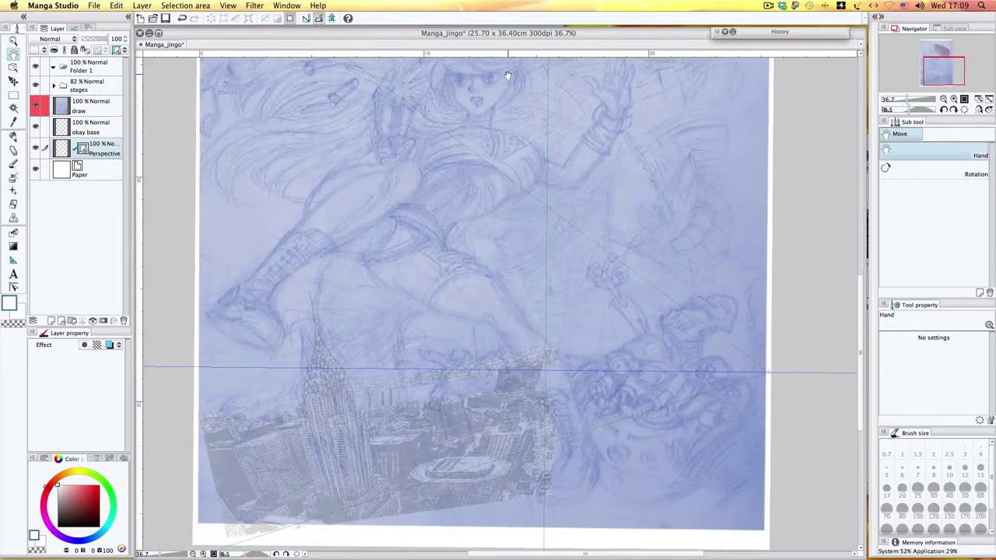
left_click_drag(492, 202, 498, 280)
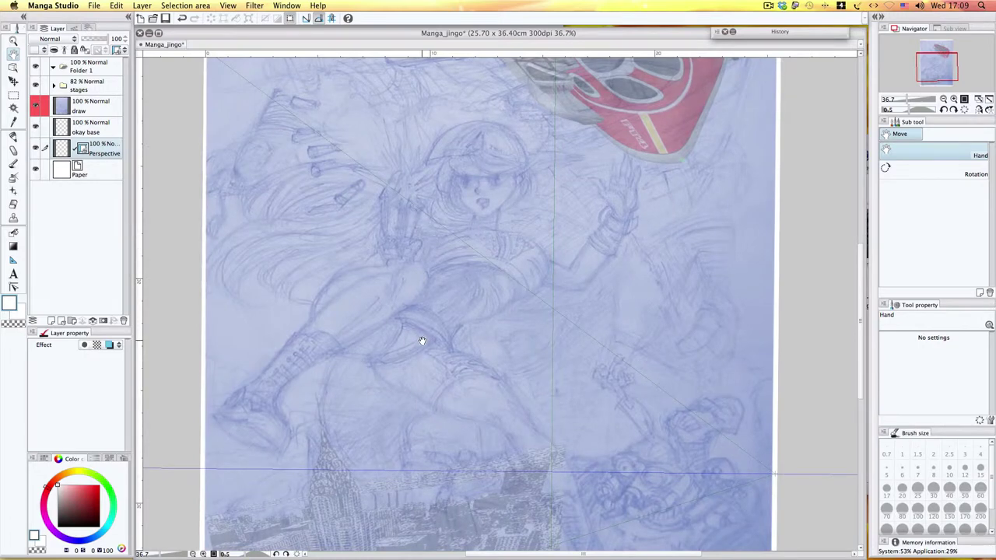
left_click_drag(422, 340, 407, 221)
scroll(412, 228, "down", 1)
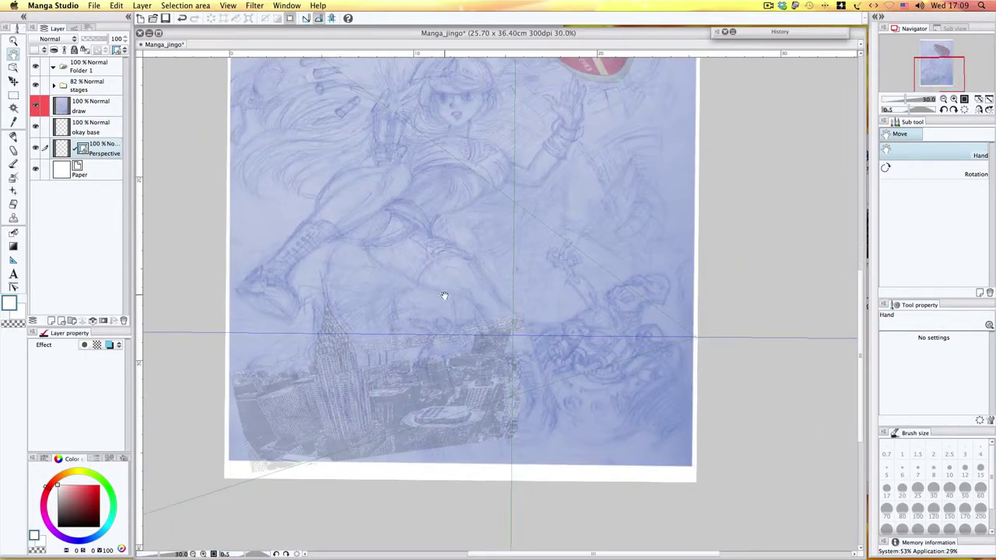
scroll(445, 285, "up", 2)
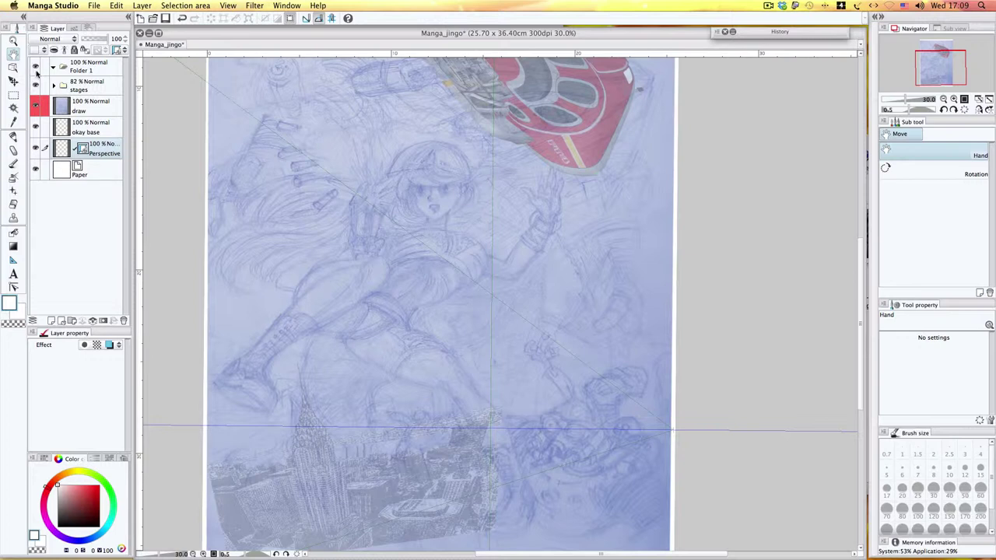
- Expand the stages folder, select space_ship2, and toggle its visibility off and on
left_click(55, 86)
left_click(90, 87)
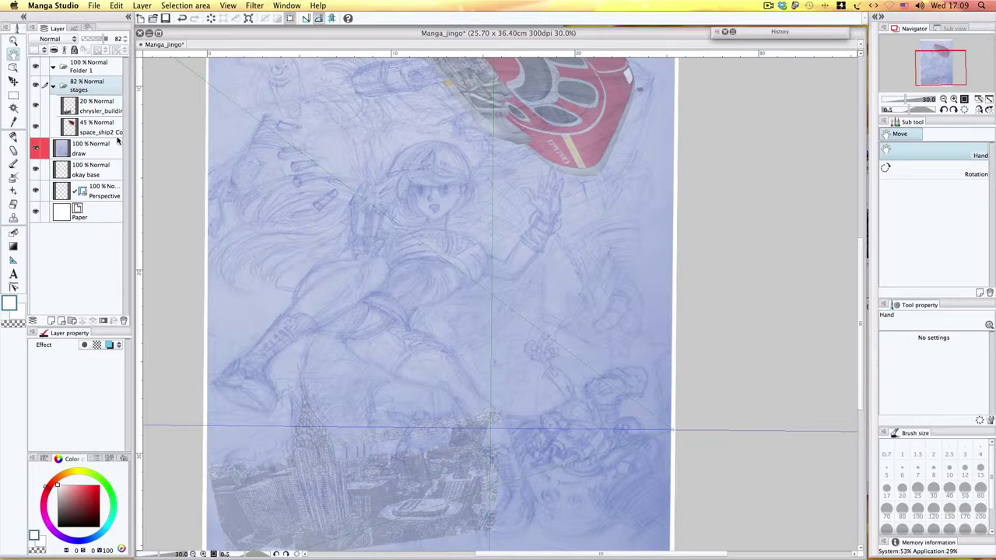
left_click(69, 108)
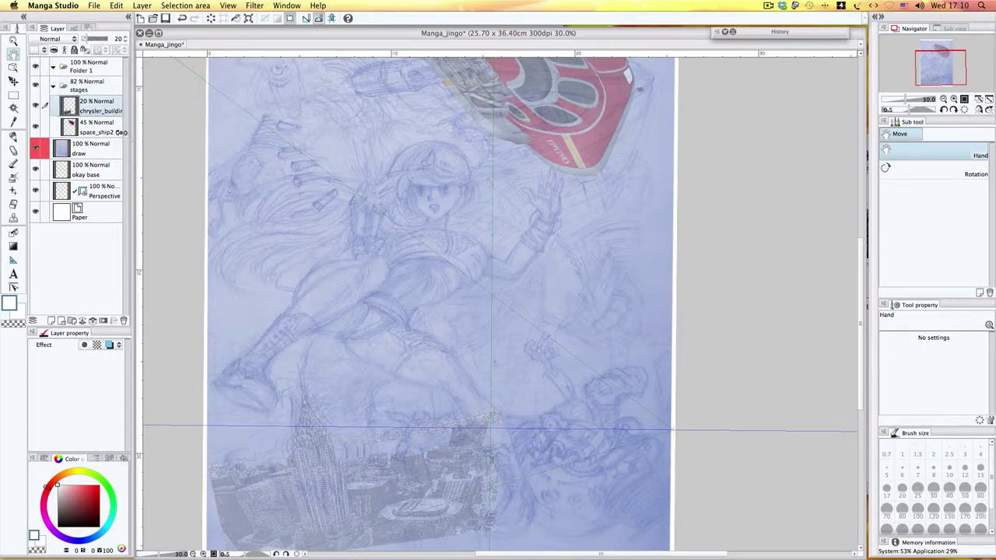
left_click(95, 129)
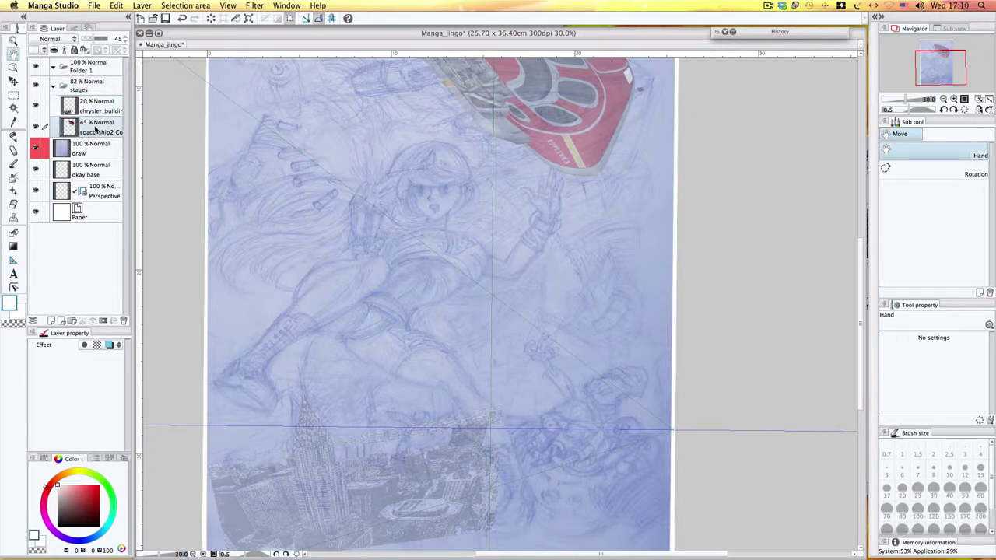
left_click(35, 127)
left_click(35, 127)
- Raise space_ship2 opacity to 100% and centre the zoomed view on the ship
left_click_drag(93, 38, 113, 39)
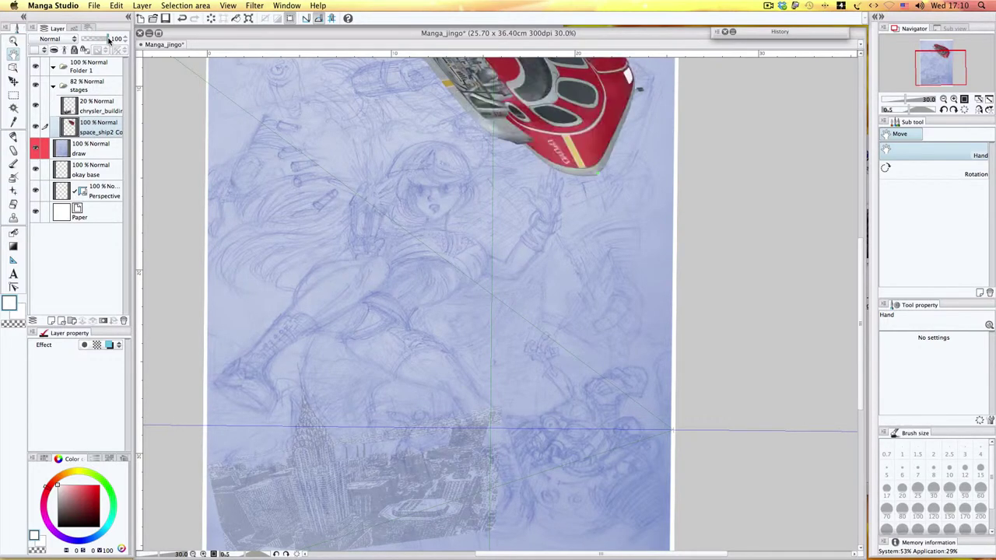
scroll(471, 204, "up", 2)
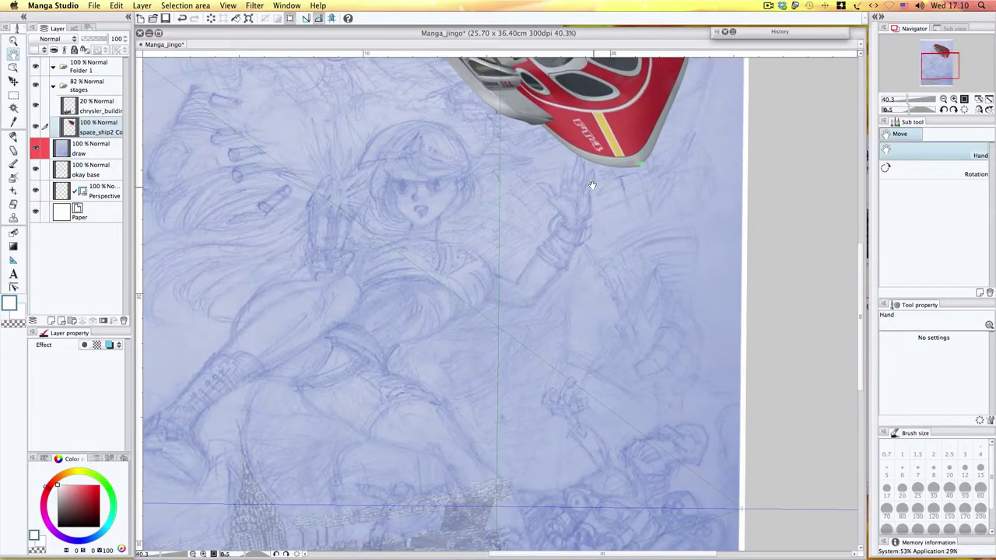
mouse_move(591, 204)
left_mouse_down()
mouse_move(517, 373)
mouse_move(418, 476)
mouse_move(539, 327)
mouse_move(523, 324)
left_mouse_up()
- Lower the space_ship2 layer opacity to 27% with the Rotation sub tool active
key("r")
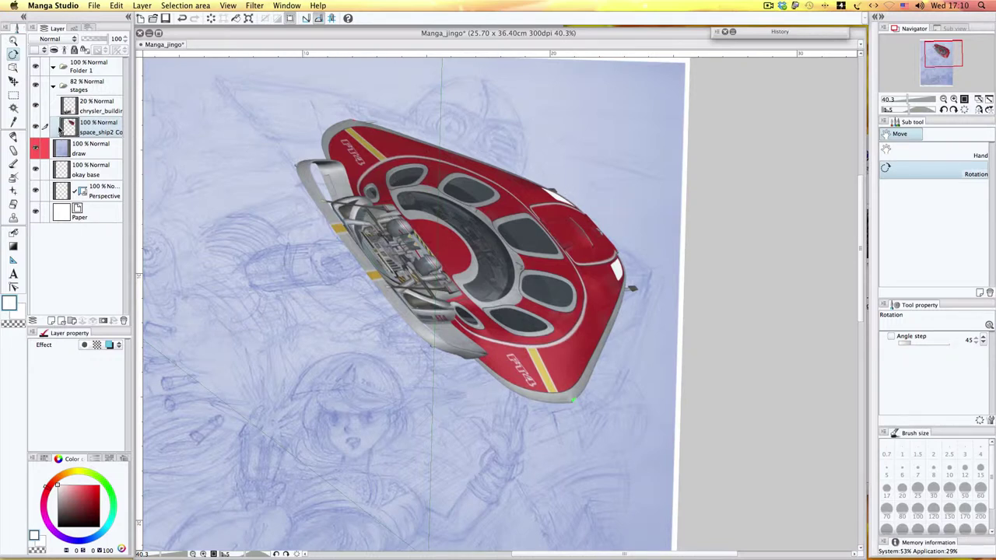
left_click_drag(108, 39, 90, 40)
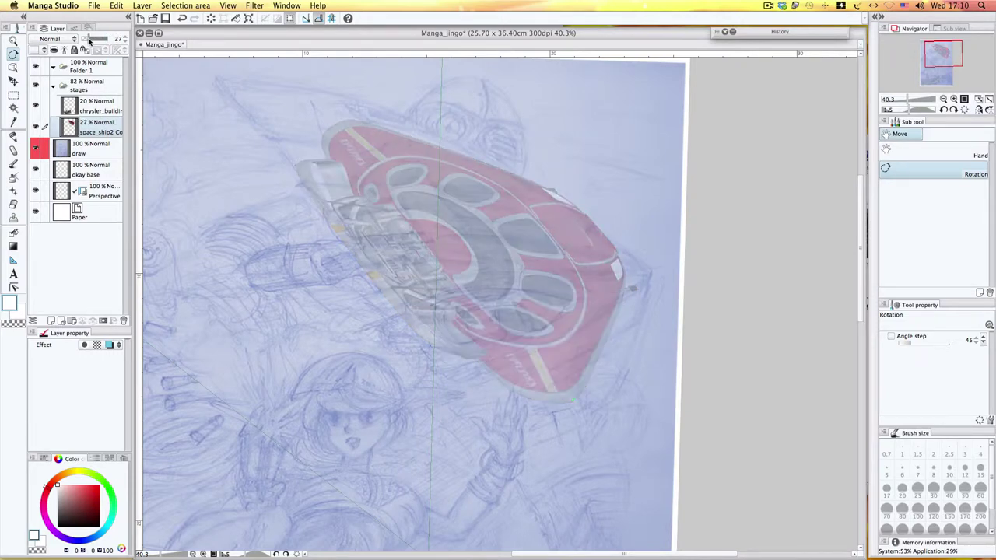
key("space")
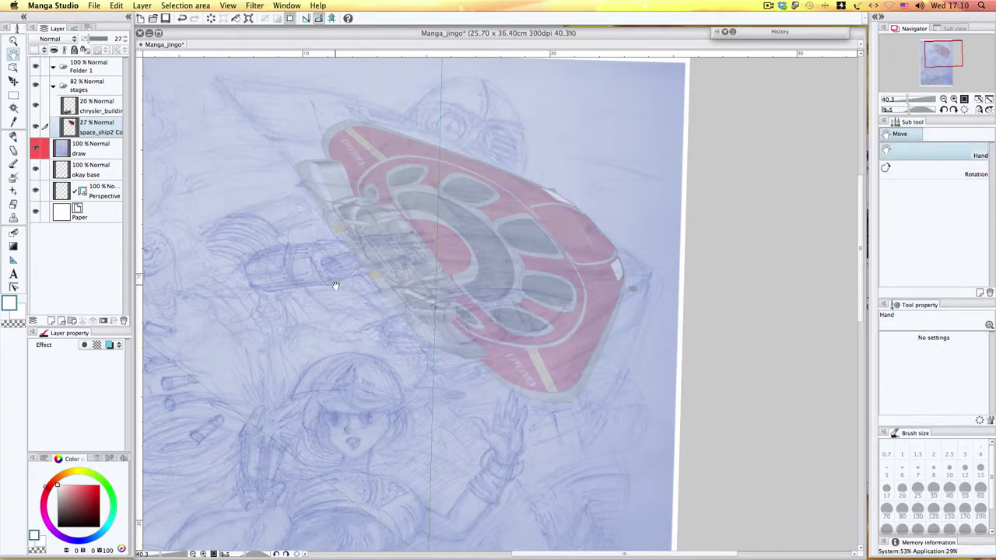
- Pan across the canvas over the girl's figure, face and city scene
left_click_drag(333, 283, 471, 254)
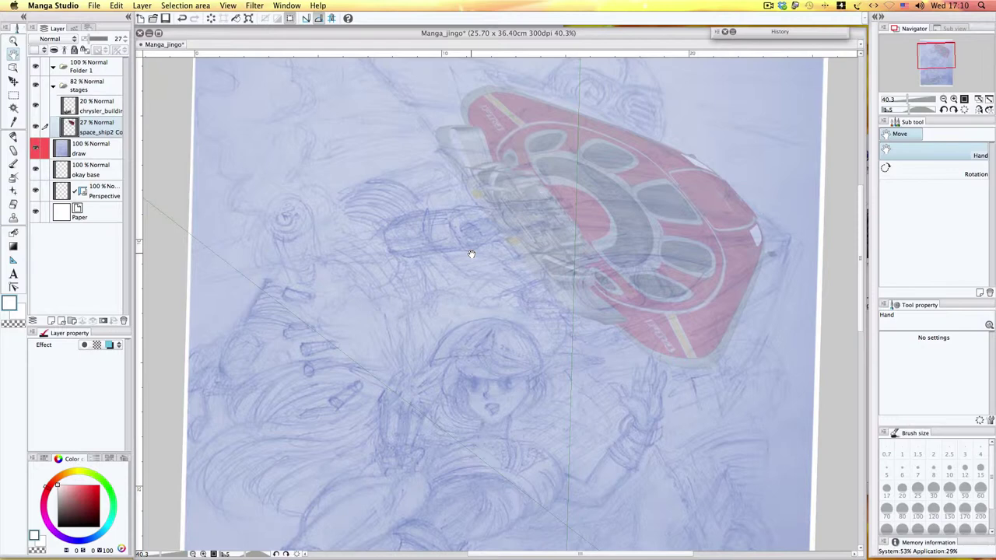
left_click_drag(551, 182, 554, 205)
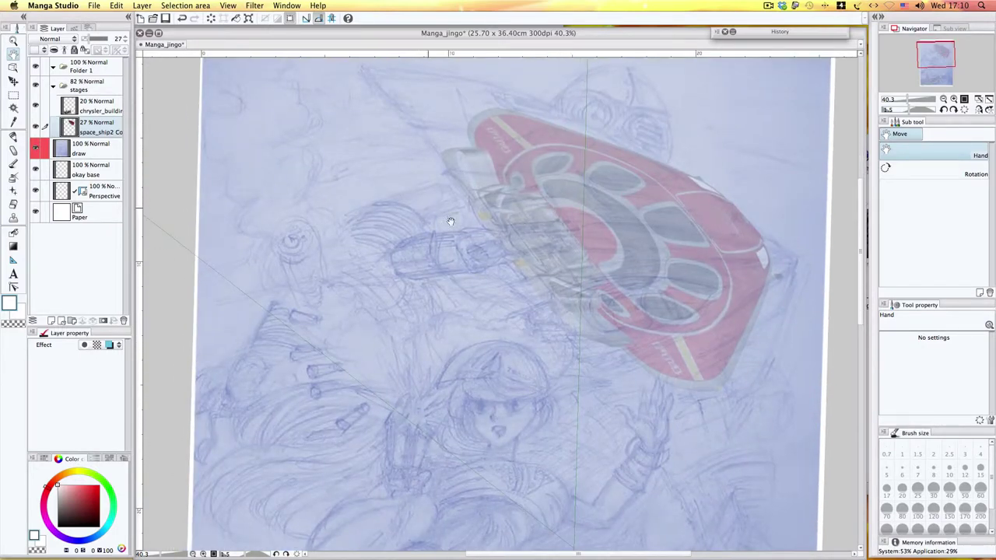
mouse_move(493, 251)
left_mouse_down()
mouse_move(470, 178)
mouse_move(466, 91)
left_mouse_up()
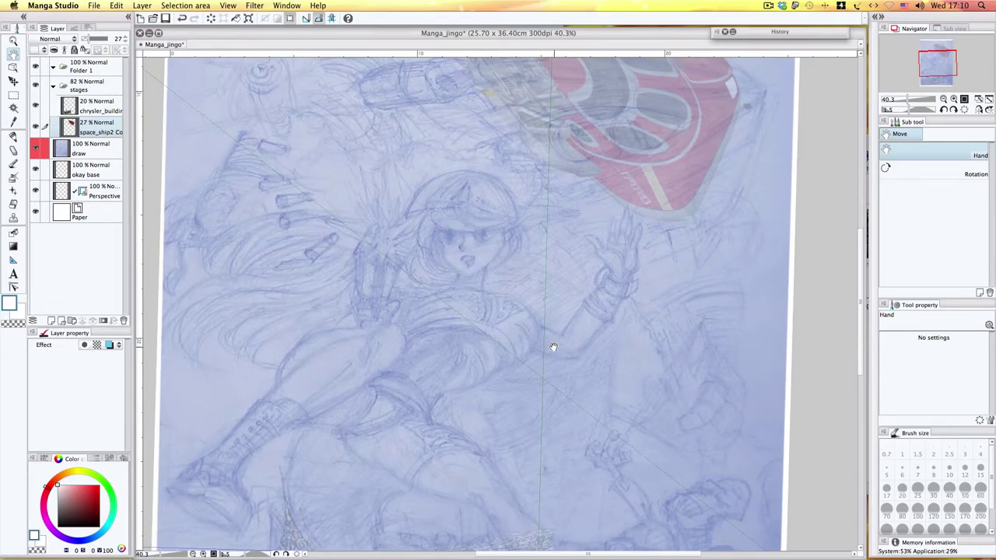
left_click_drag(553, 348, 483, 252)
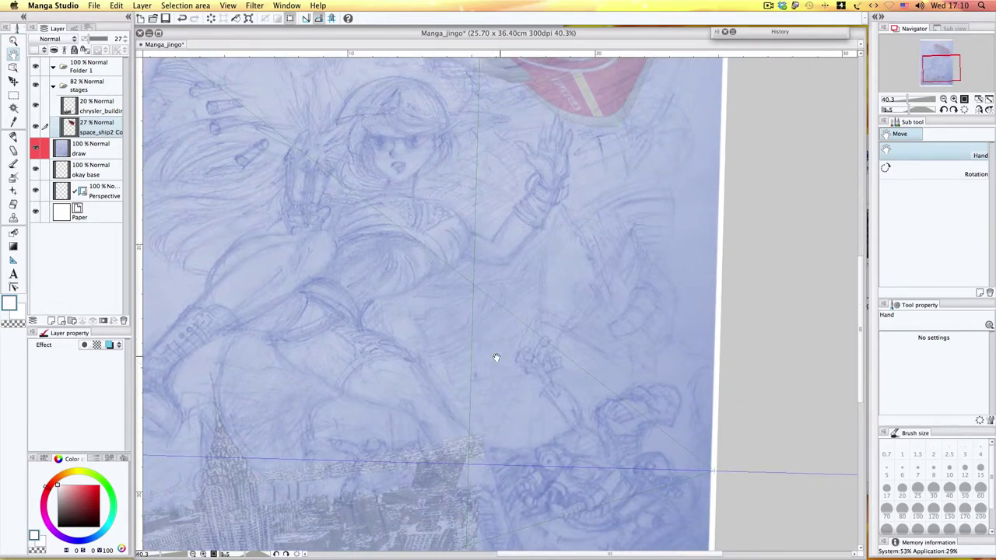
mouse_move(493, 358)
left_mouse_down()
mouse_move(477, 325)
mouse_move(542, 209)
left_mouse_up()
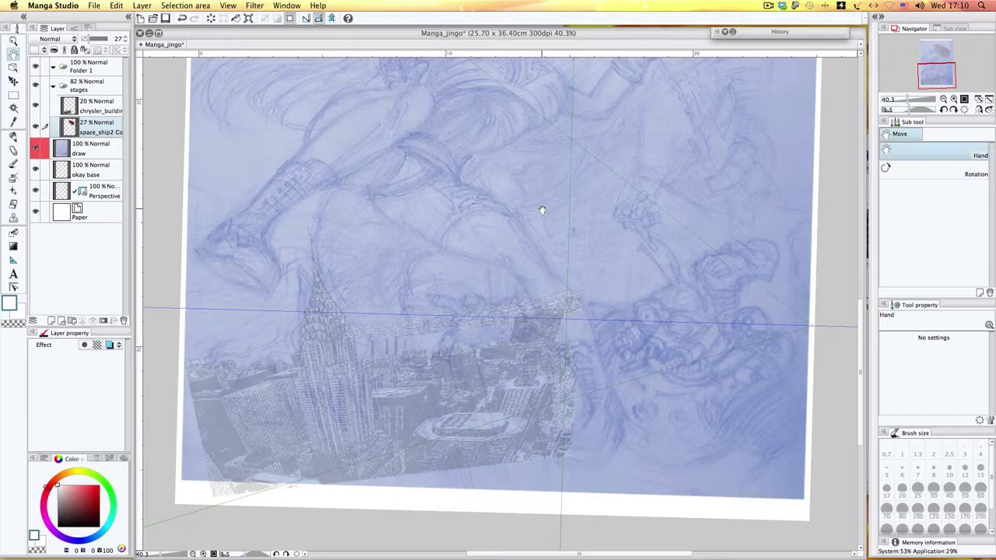
left_click_drag(560, 174, 529, 326)
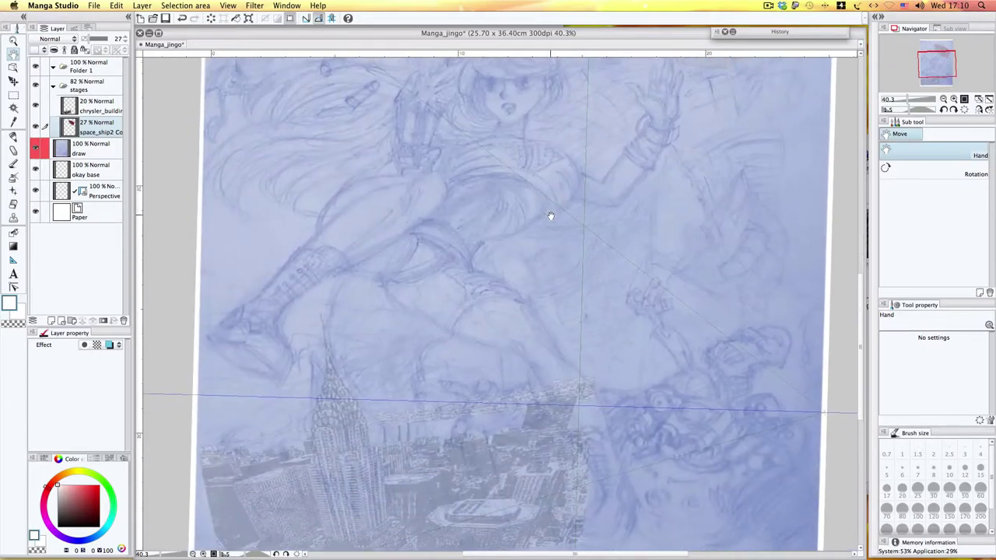
left_click_drag(550, 215, 544, 202)
- Select the chrysler_building layer and toggle its visibility off and on to compare
left_click_drag(477, 303, 472, 169)
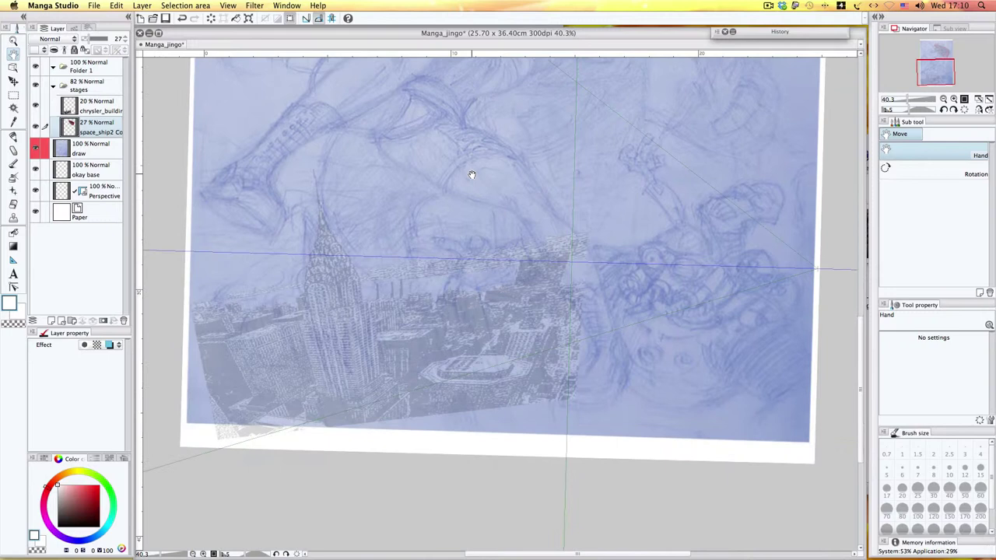
left_click(65, 109)
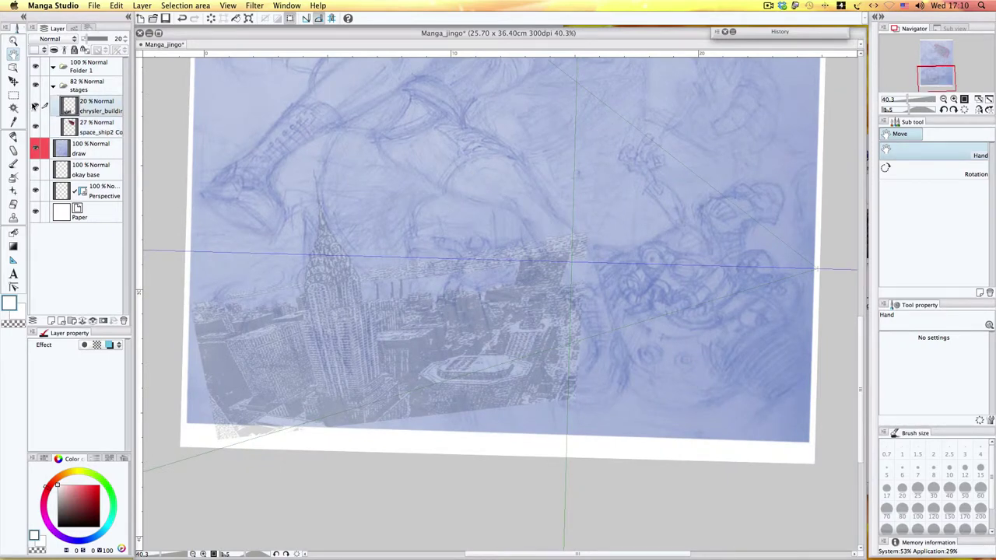
left_click(35, 106)
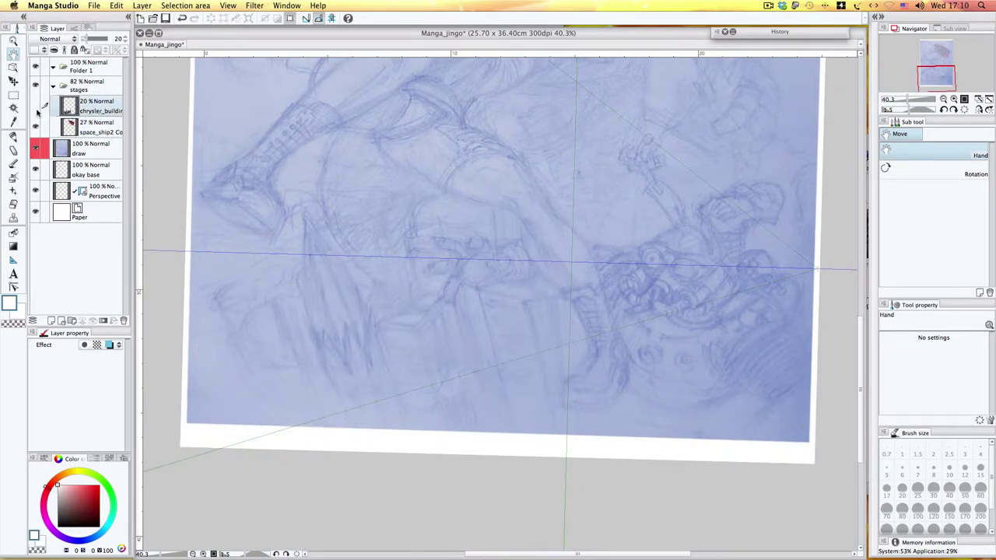
left_click(35, 105)
- Zoom in and pan around the Chrysler Building and the page's left edge
scroll(494, 277, "up", 1)
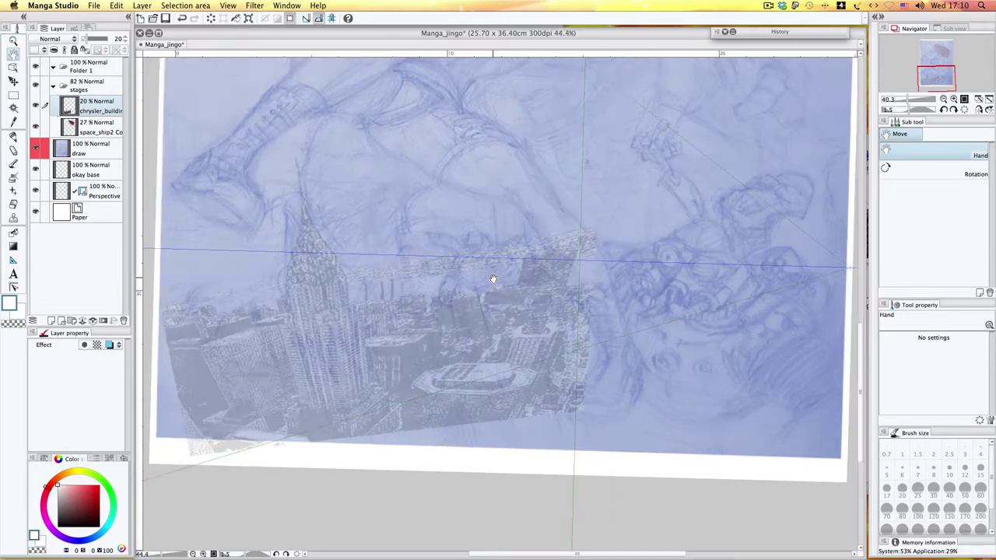
scroll(480, 288, "up", 1)
left_click_drag(480, 289, 472, 229)
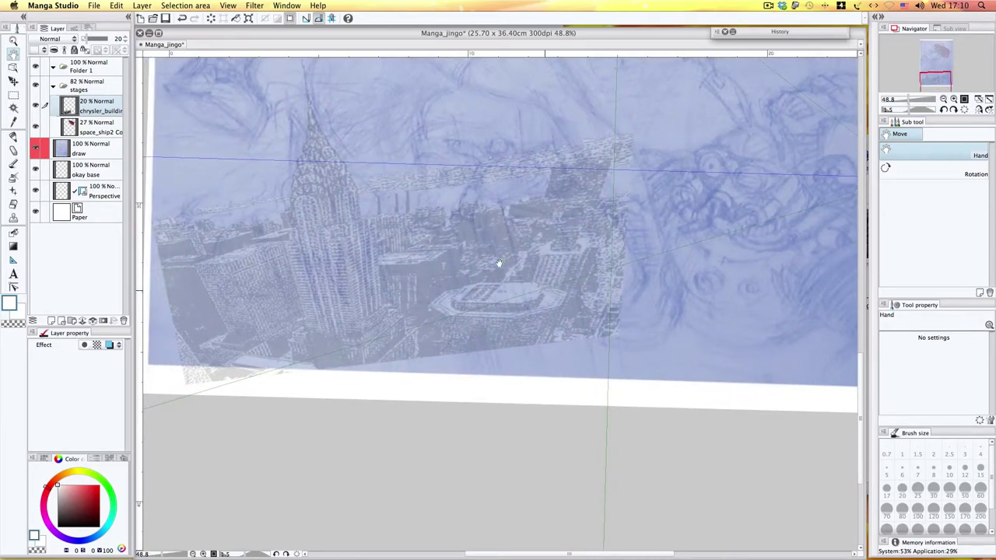
mouse_move(500, 267)
left_mouse_down()
mouse_move(400, 210)
mouse_move(351, 248)
mouse_move(250, 257)
mouse_move(329, 355)
left_mouse_up()
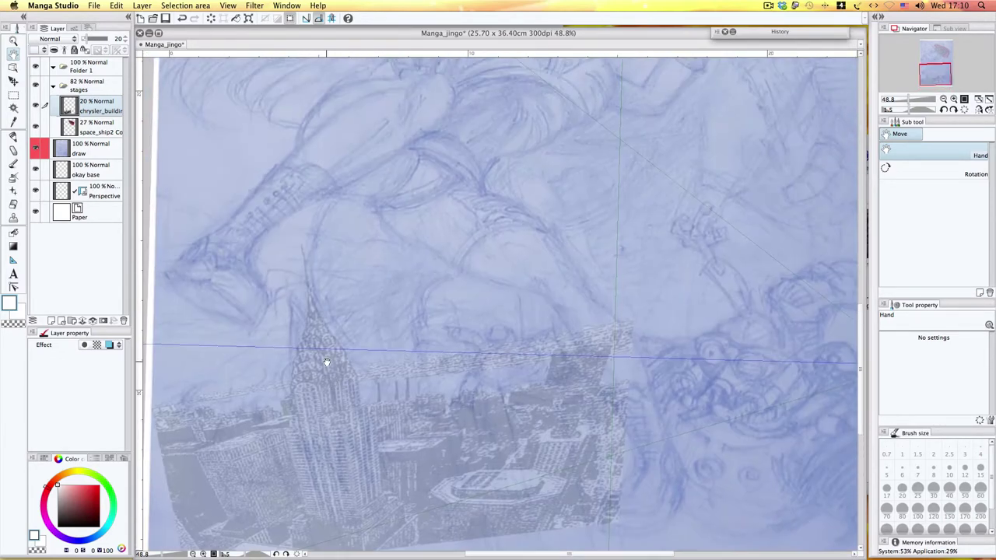
mouse_move(444, 382)
left_mouse_down()
mouse_move(427, 395)
mouse_move(436, 497)
mouse_move(544, 162)
left_mouse_up()
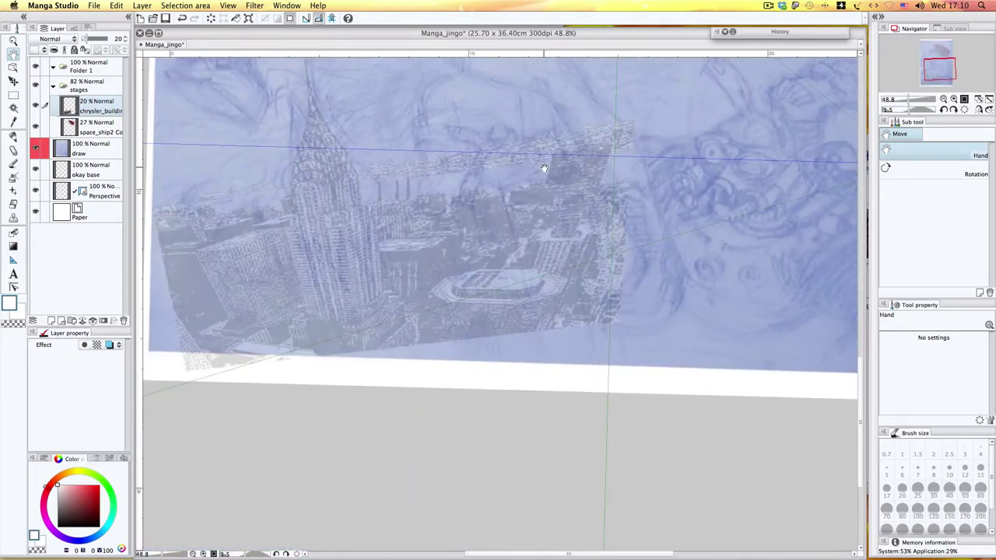
left_click_drag(540, 215, 665, 396)
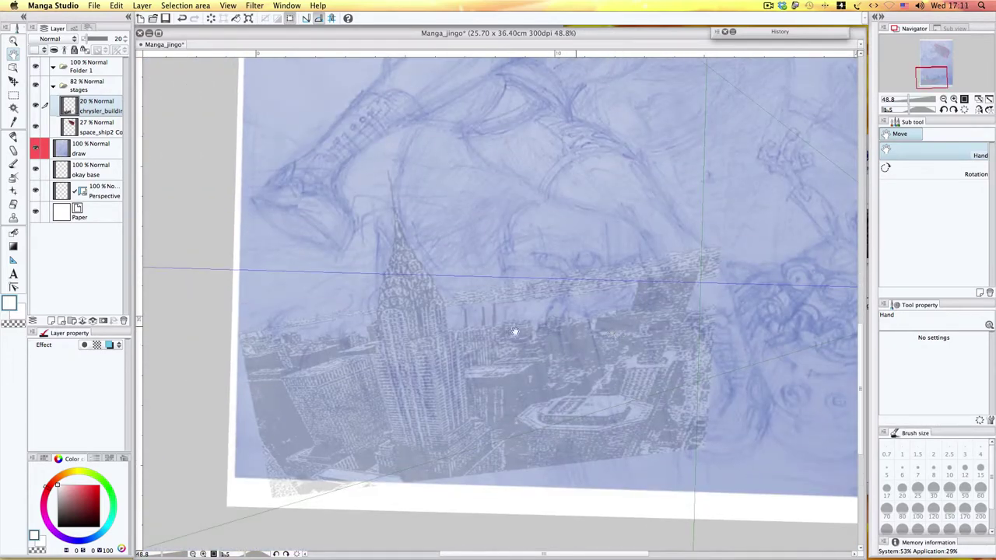
left_click_drag(698, 355, 628, 324)
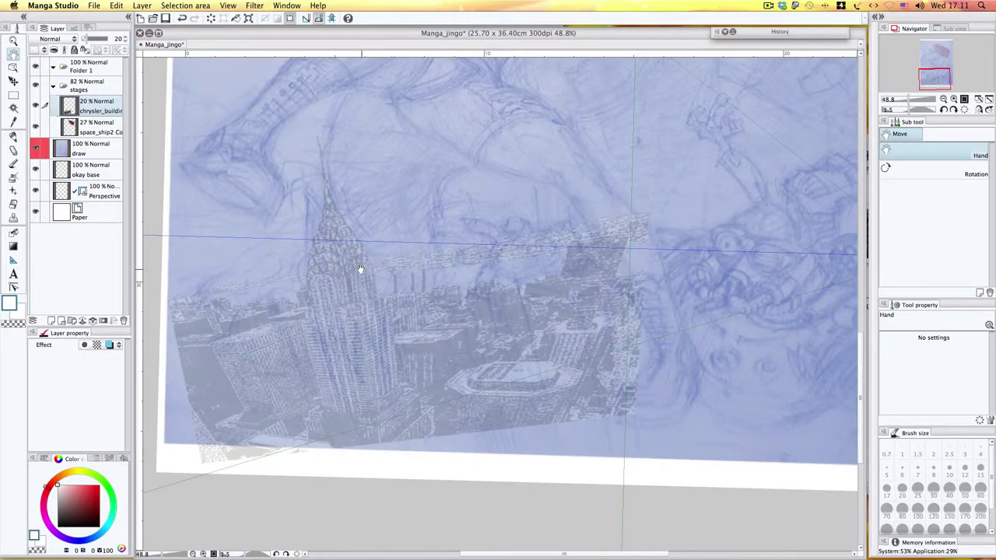
mouse_move(358, 268)
left_mouse_down()
mouse_move(339, 281)
mouse_move(355, 266)
left_mouse_up()
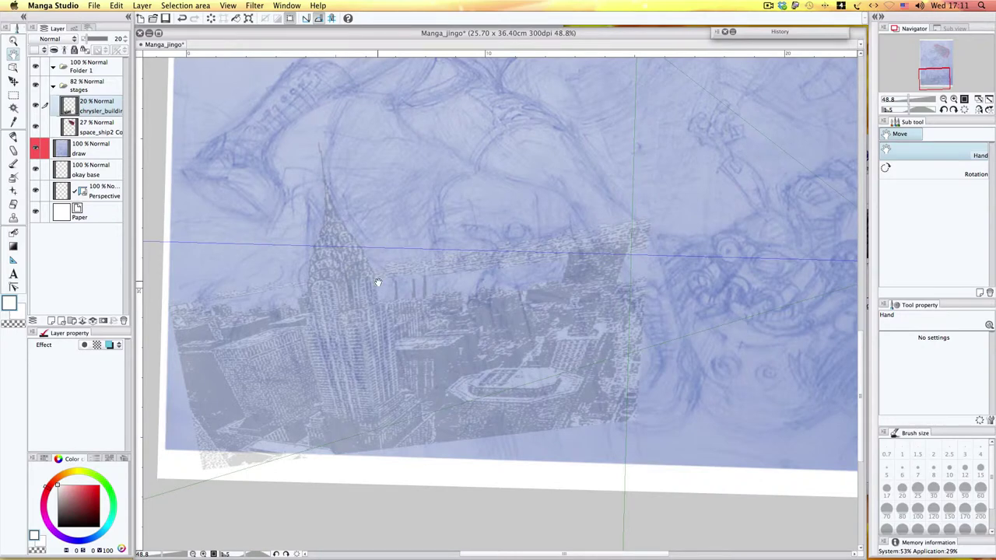
- Zoom out and pan back until the upper girl sketch is in view
mouse_move(411, 285)
left_mouse_down()
mouse_move(382, 329)
mouse_move(373, 311)
mouse_move(506, 448)
left_mouse_up()
left_click_drag(444, 288, 400, 395)
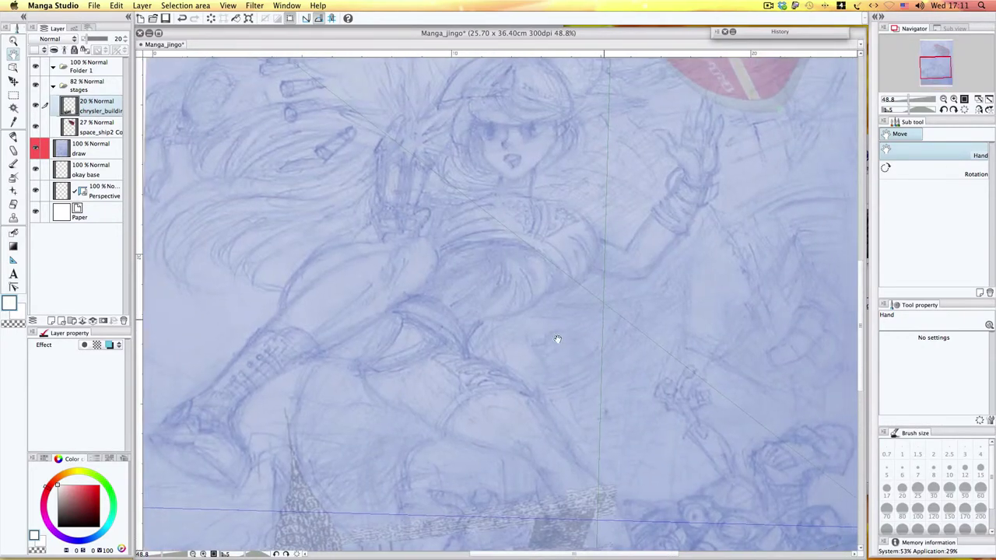
left_click_drag(556, 338, 454, 382)
scroll(433, 275, "down", 2)
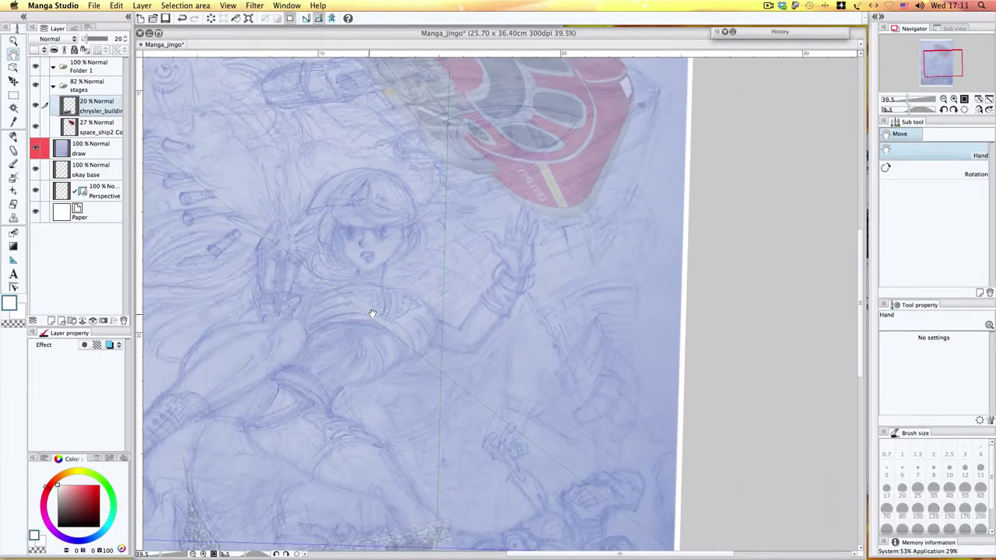
mouse_move(371, 311)
left_mouse_down()
mouse_move(533, 366)
mouse_move(518, 174)
left_mouse_up()
left_click_drag(499, 358, 462, 235)
left_click_drag(472, 335, 465, 225)
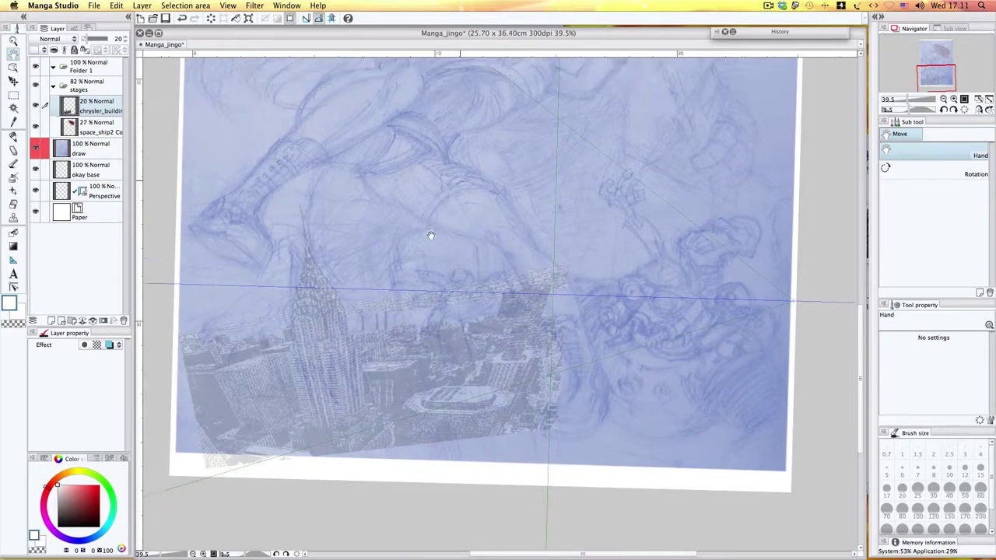
left_click_drag(482, 163, 431, 235)
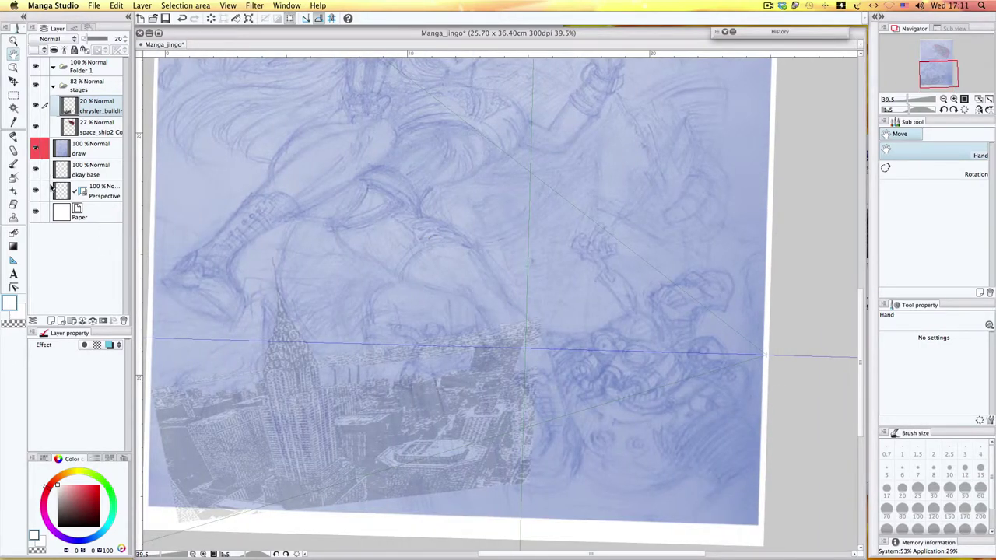
- Glance at the Edit menu, then make the Perspective layer the working layer
left_click(94, 6)
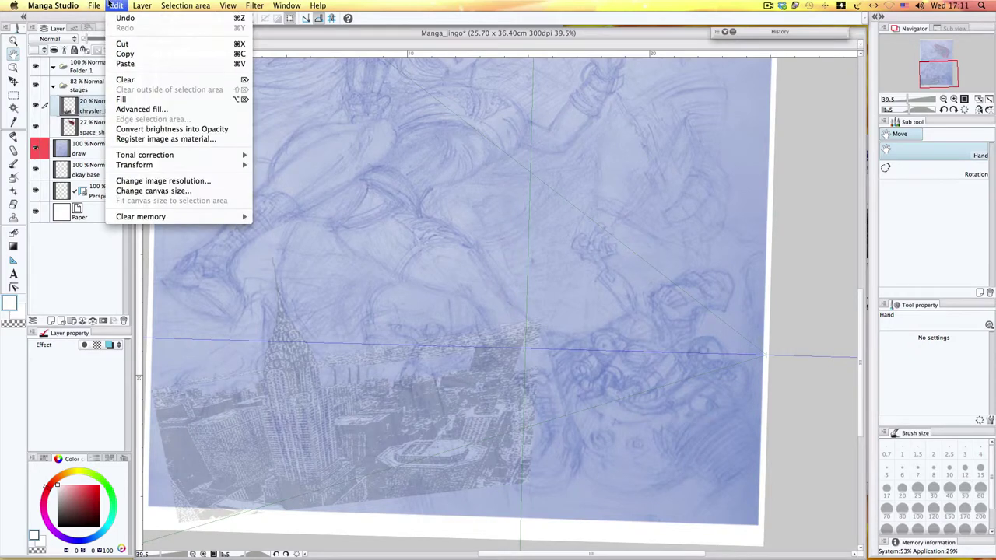
left_click(579, 248)
left_click(66, 189)
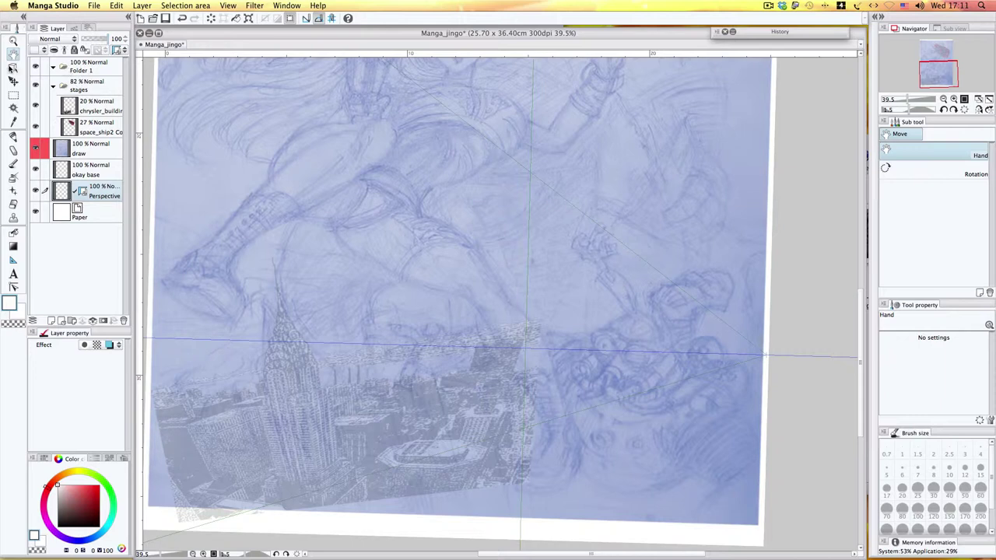
- Select the perspective ruler, nudge its horizon line, and slide the vanishing point left
left_click(13, 67)
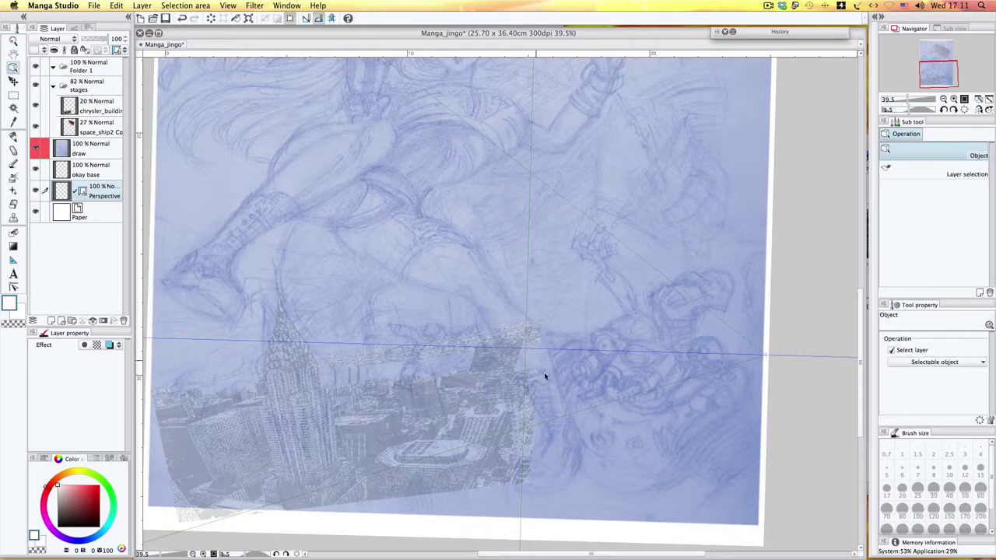
left_click(767, 357)
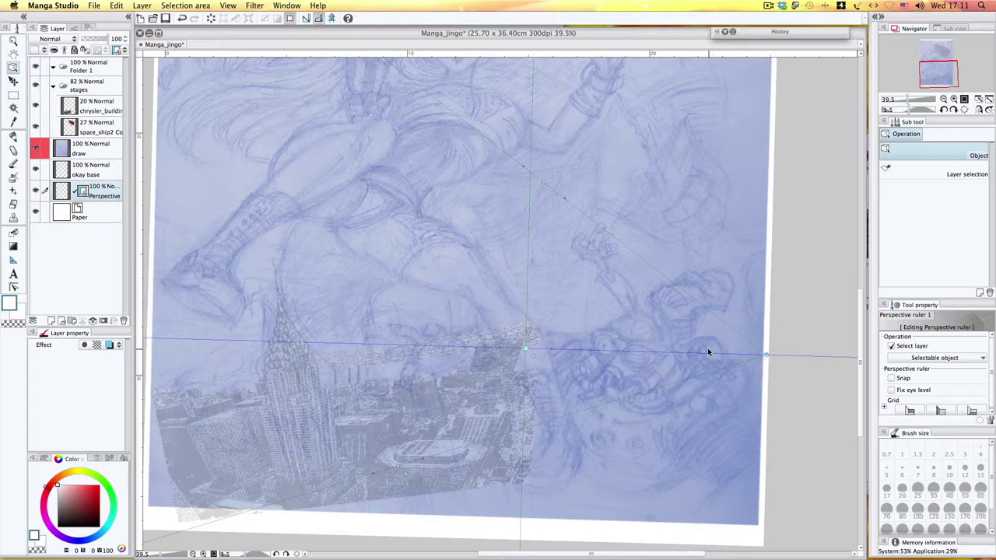
mouse_move(526, 350)
left_mouse_down()
mouse_move(514, 344)
mouse_move(517, 359)
left_mouse_up()
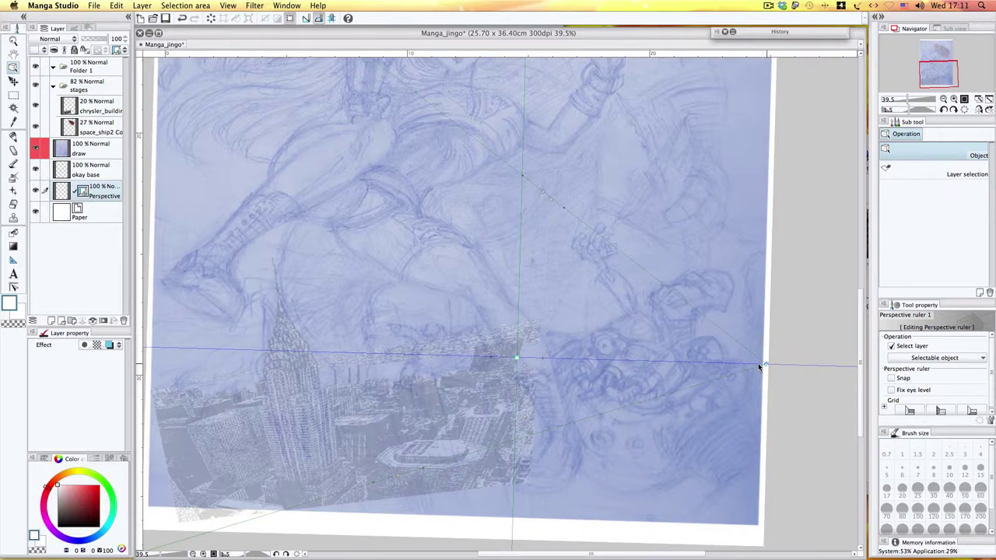
mouse_move(763, 363)
left_mouse_down()
mouse_move(677, 362)
mouse_move(755, 349)
left_mouse_up()
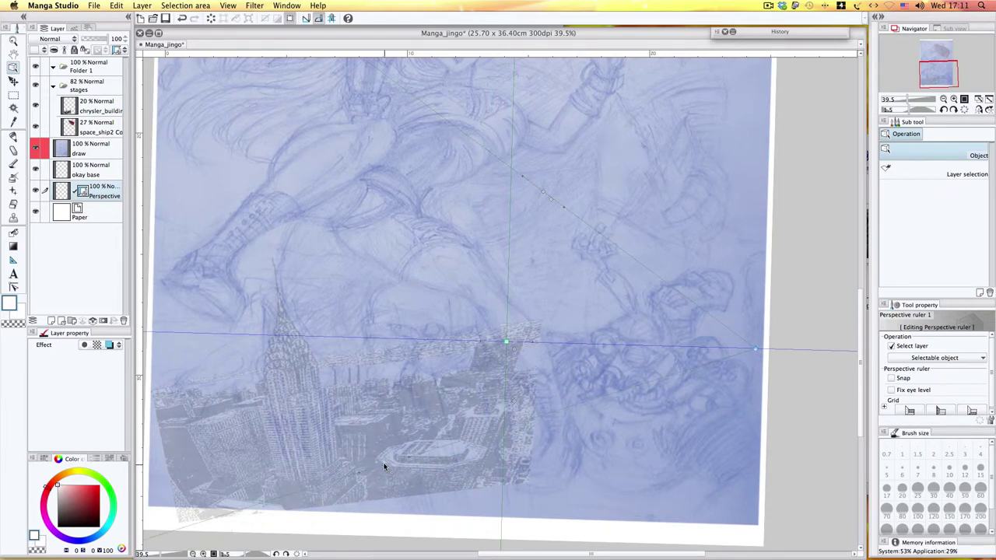
- Zoom out and rotate the canvas view to remove its tilt
scroll(400, 453, "down", 1)
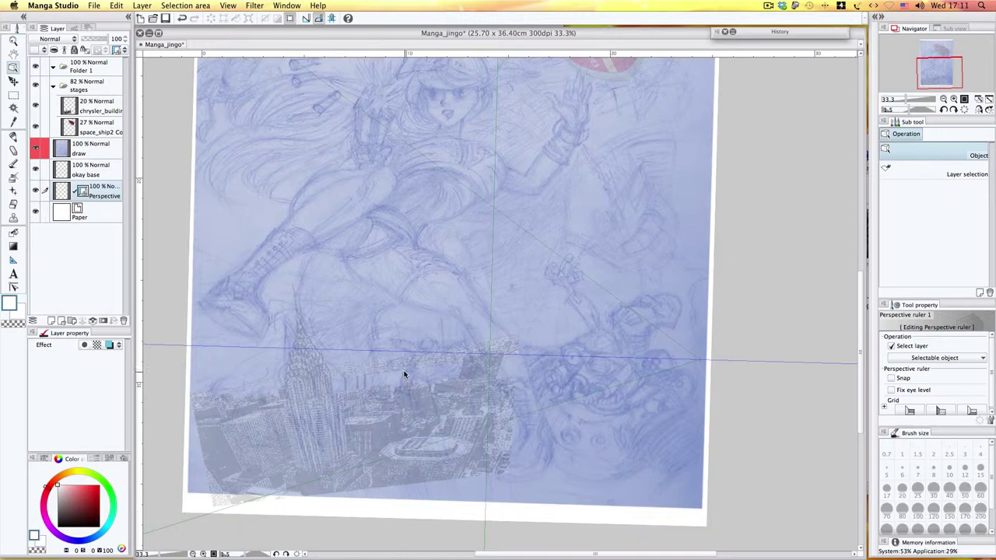
key("r")
left_click_drag(359, 203, 352, 206)
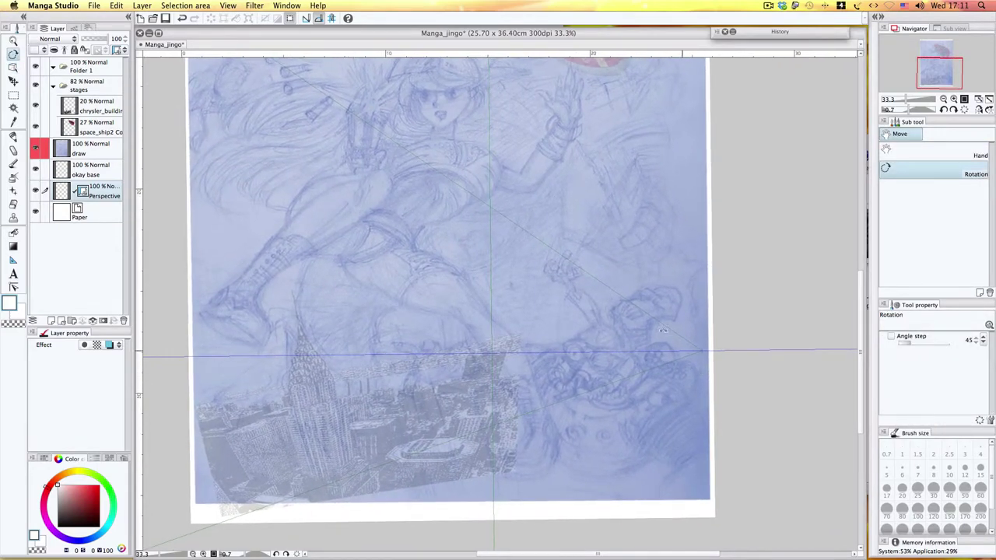
left_click_drag(662, 331, 606, 292)
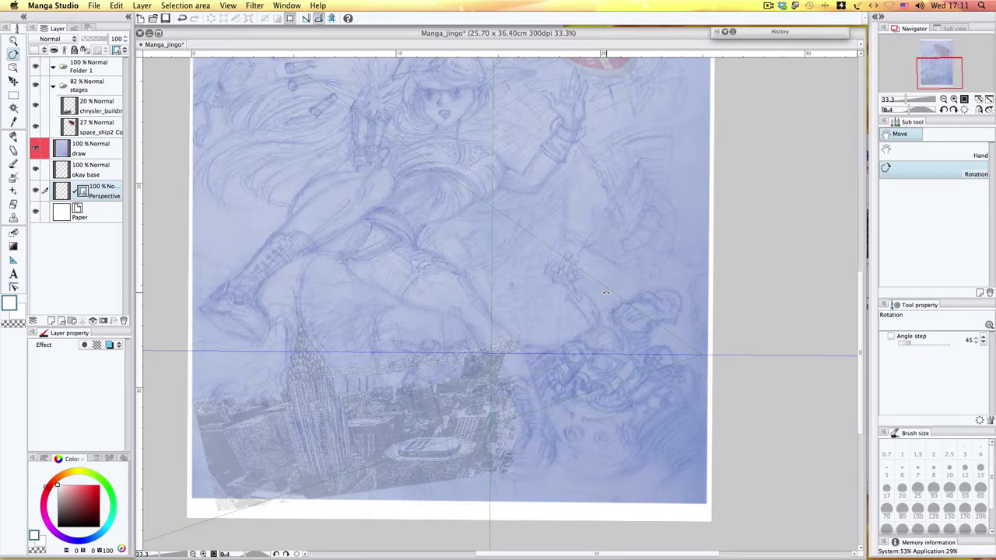
- Reselect the perspective ruler by its horizon line and bring up the Layer menu
left_click(17, 67)
left_click(312, 485)
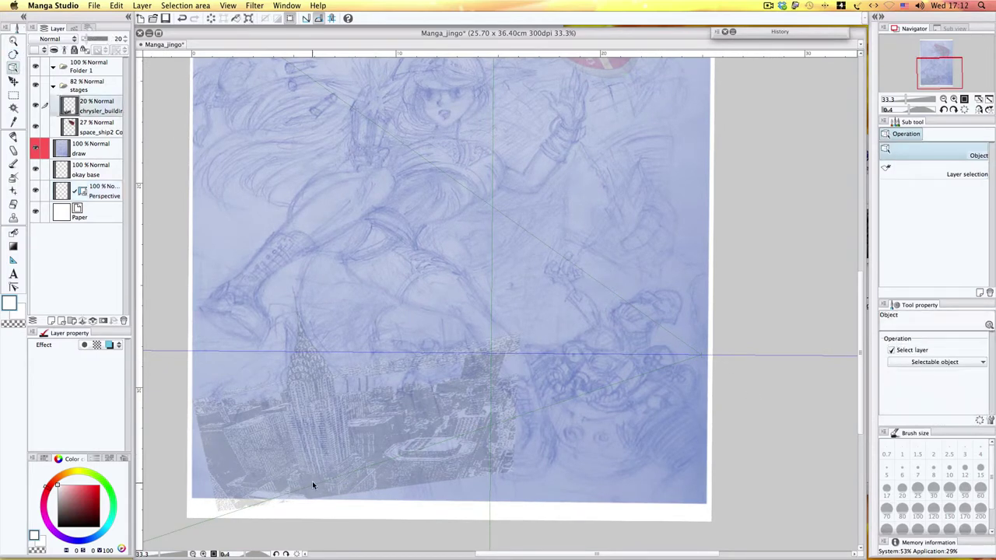
left_click(703, 356)
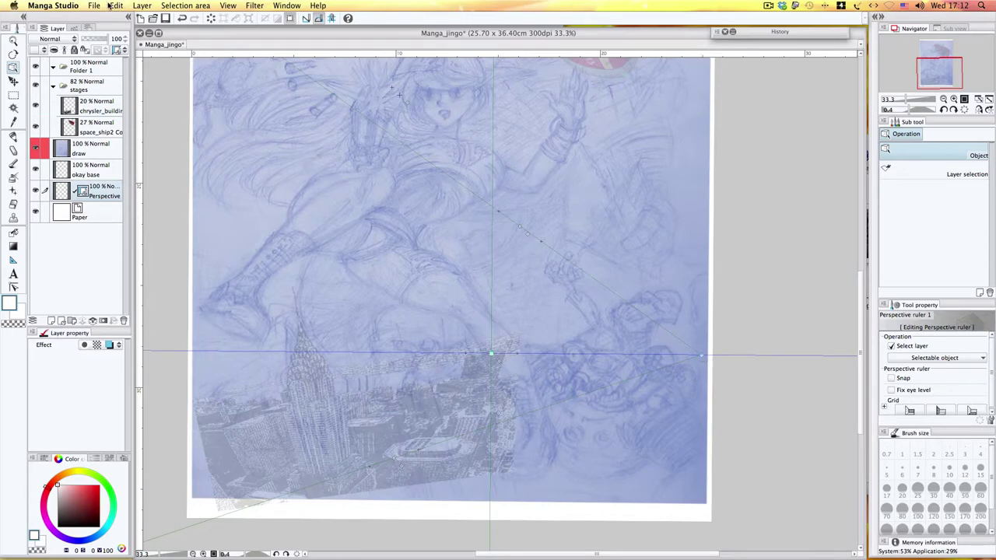
left_click(112, 6)
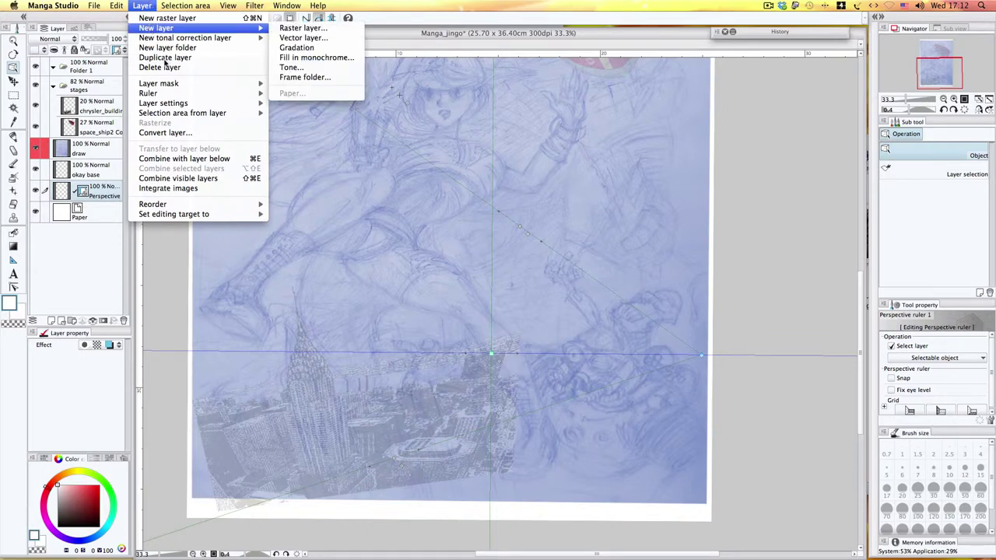
mouse_move(148, 93)
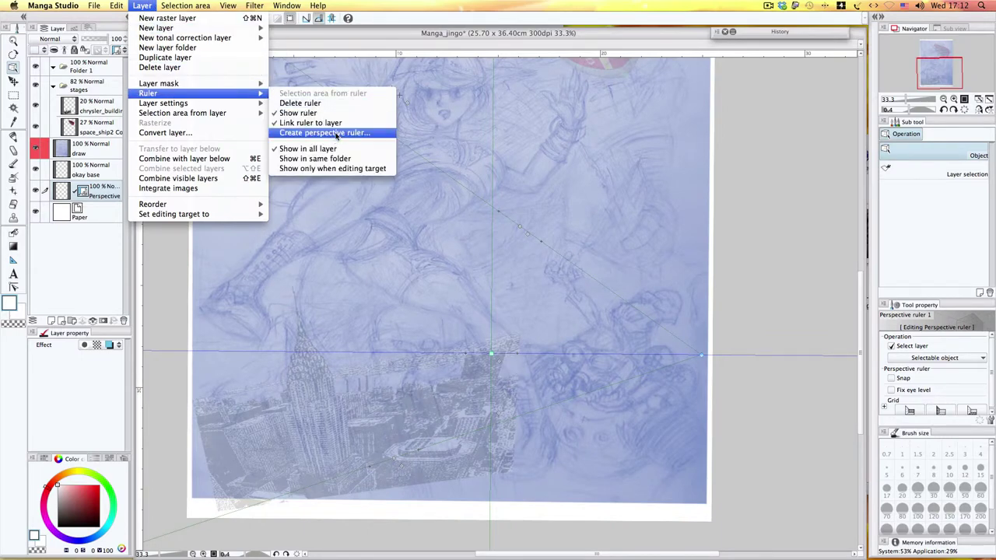
left_click(337, 133)
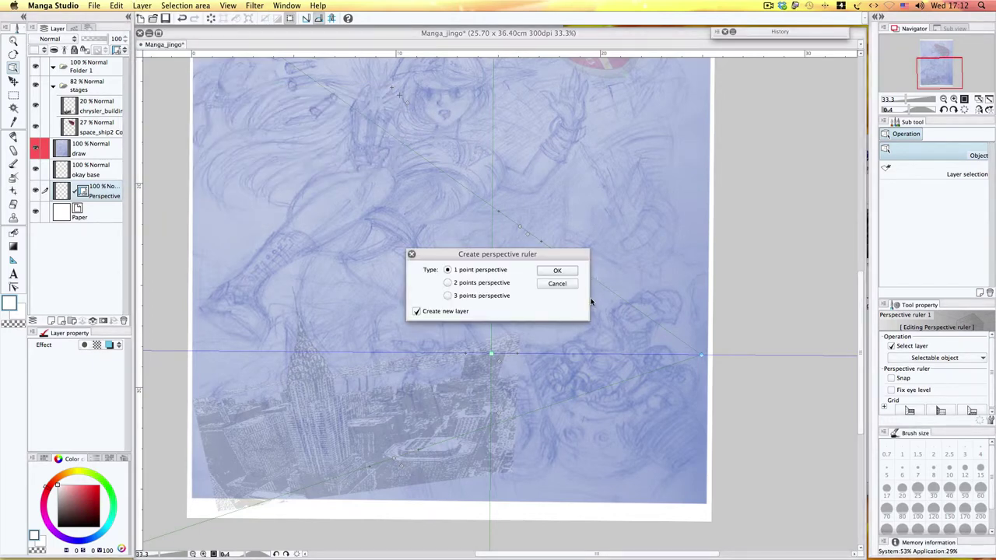
left_click(457, 297)
left_click(460, 269)
left_click(557, 284)
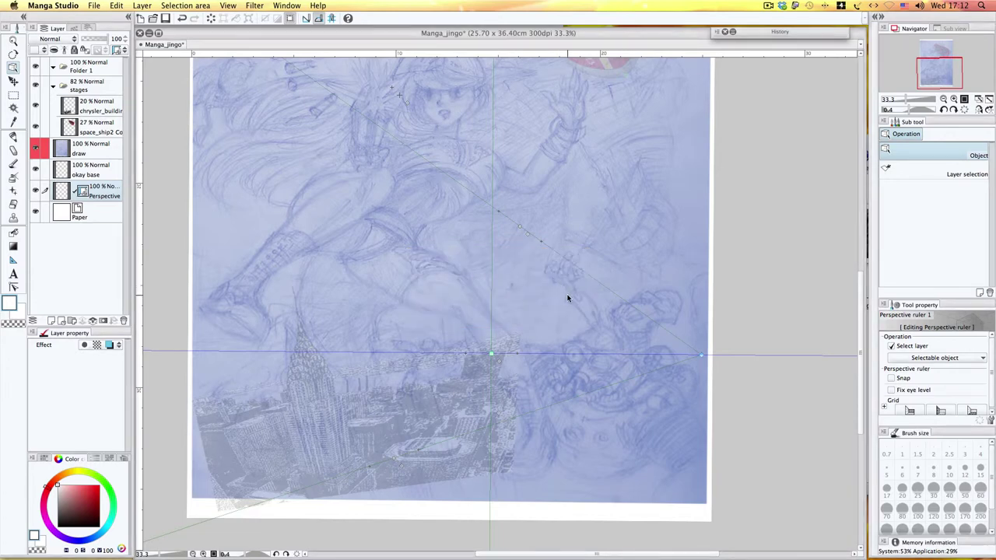
scroll(558, 297, "up", 1)
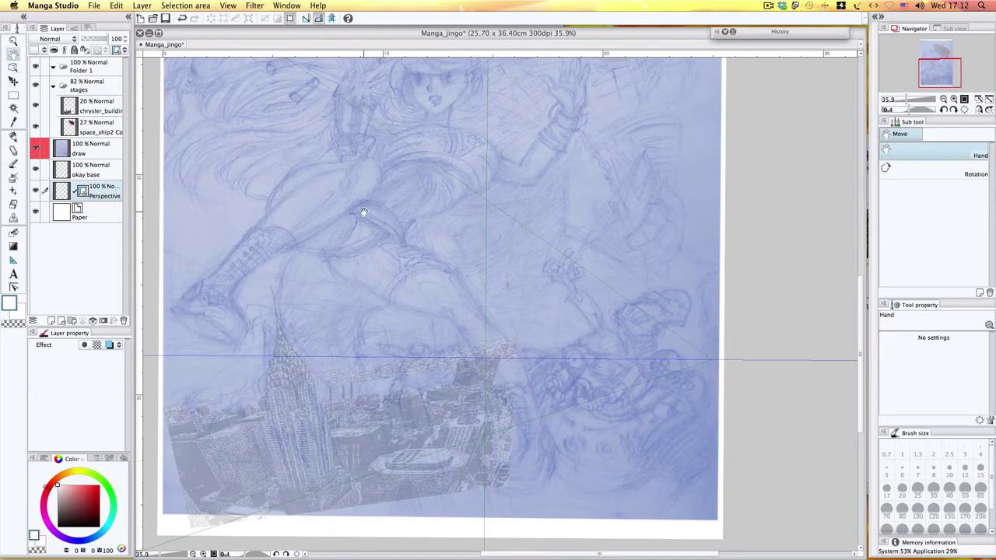
left_click_drag(423, 211, 467, 334)
mouse_move(467, 195)
left_mouse_down()
mouse_move(484, 301)
mouse_move(459, 77)
left_mouse_up()
left_click_drag(528, 278, 556, 216)
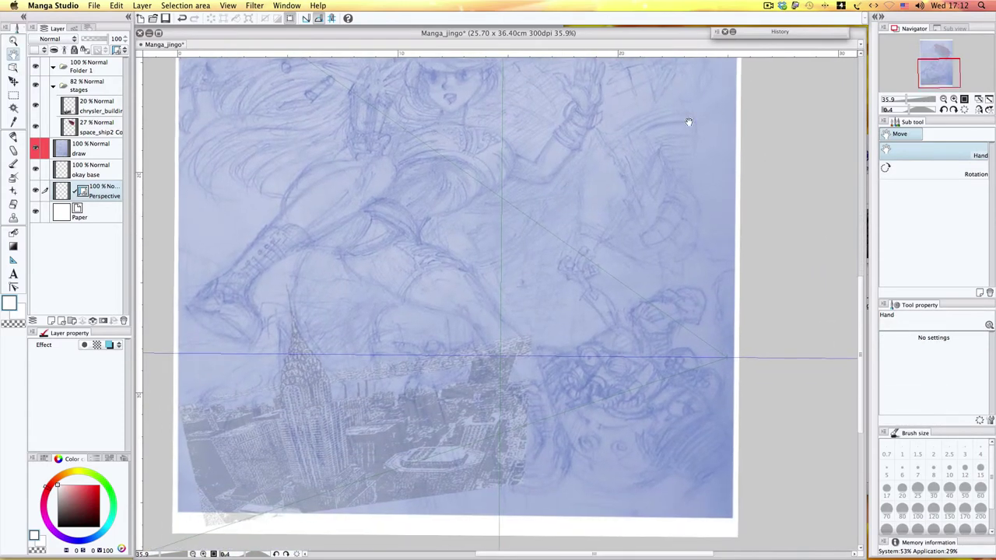
left_click_drag(409, 250, 574, 141)
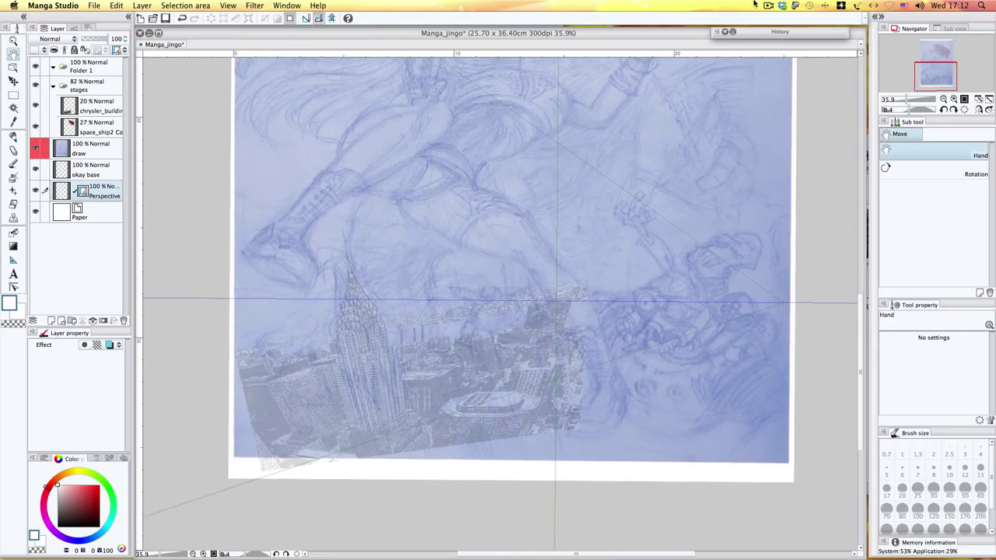
left_click_drag(624, 224, 604, 298)
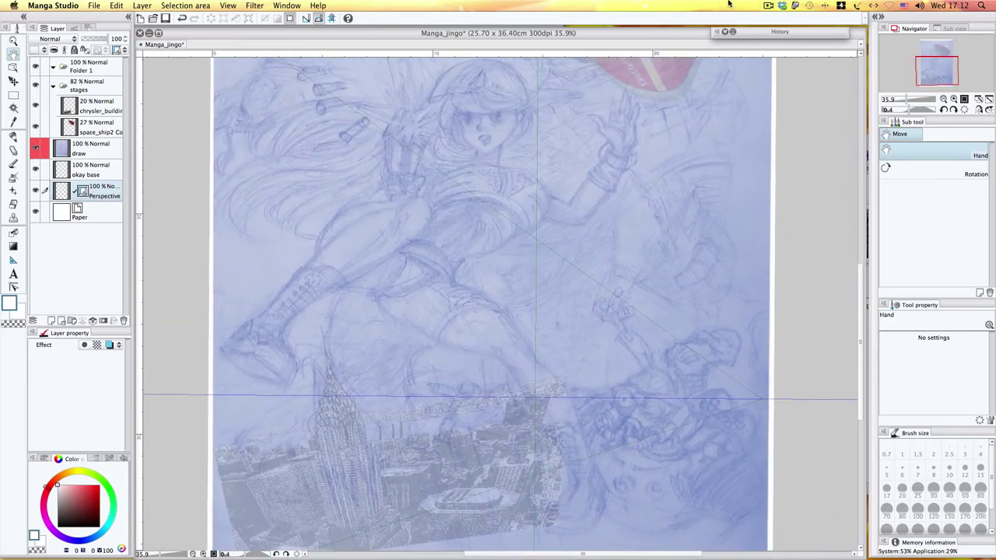
left_click(767, 6)
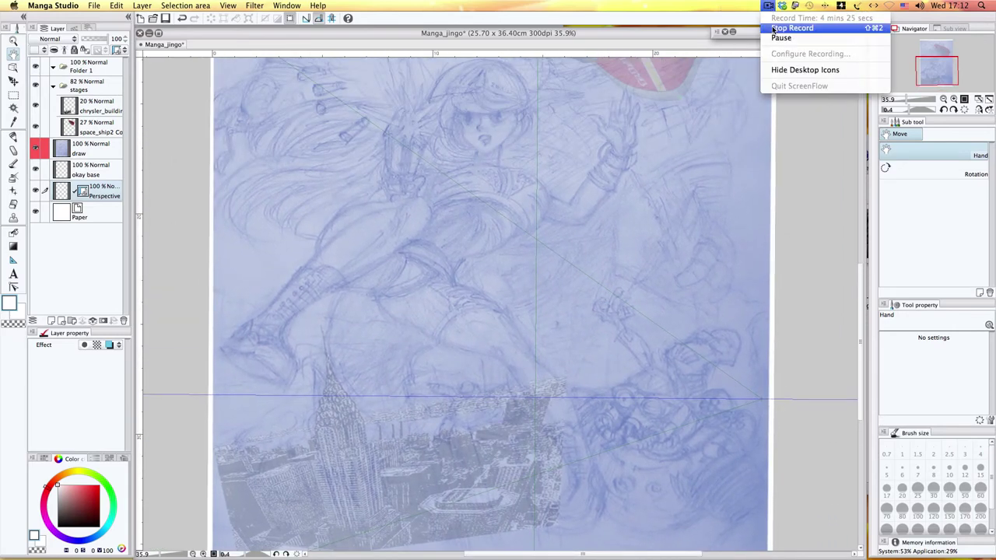